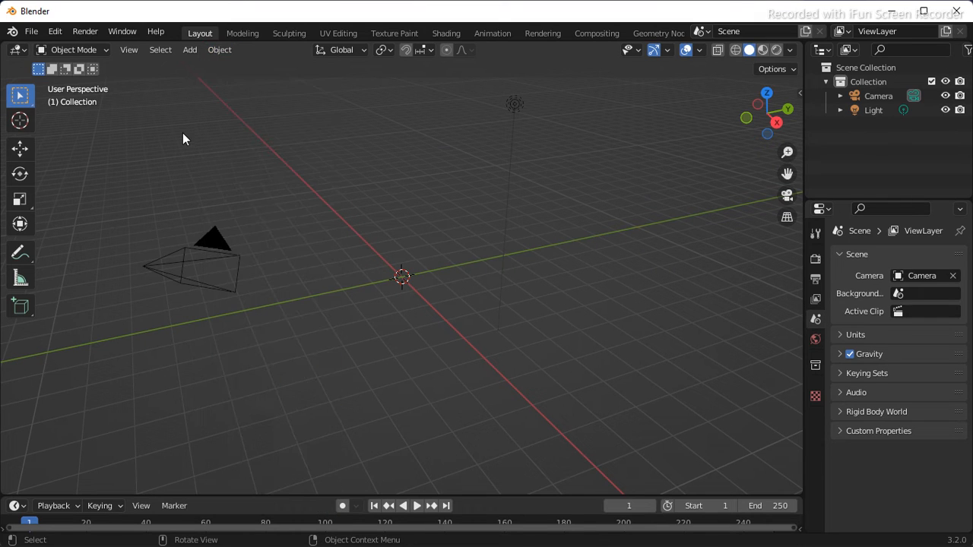
{"action": "right_click", "coordinate": [371, 188]}
{"action": "mouse_move", "coordinate": [359, 263]}
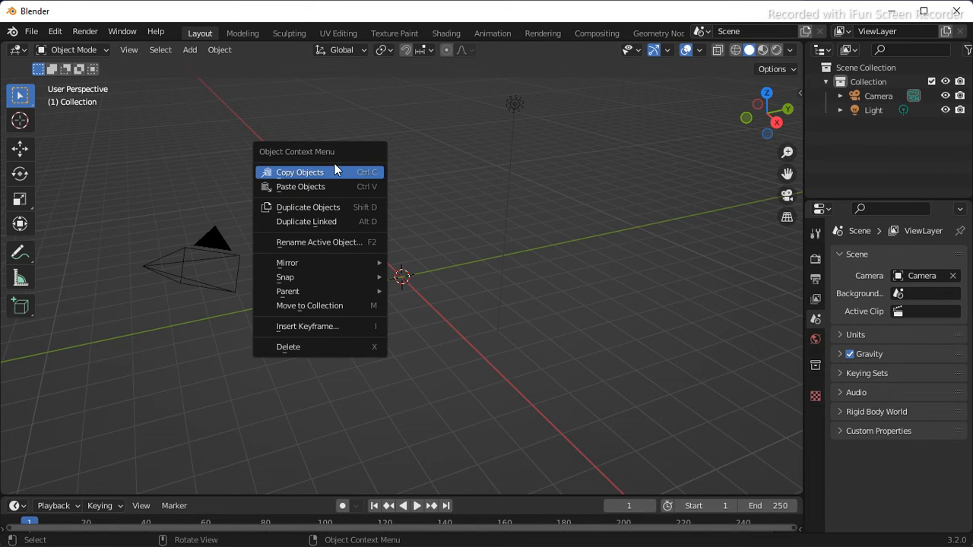
{"action": "left_click", "coordinate": [33, 32]}
{"action": "left_click", "coordinate": [39, 35]}
Step: Add a cube mesh at the world origin and leave it deselected
{"action": "left_click", "coordinate": [162, 50]}
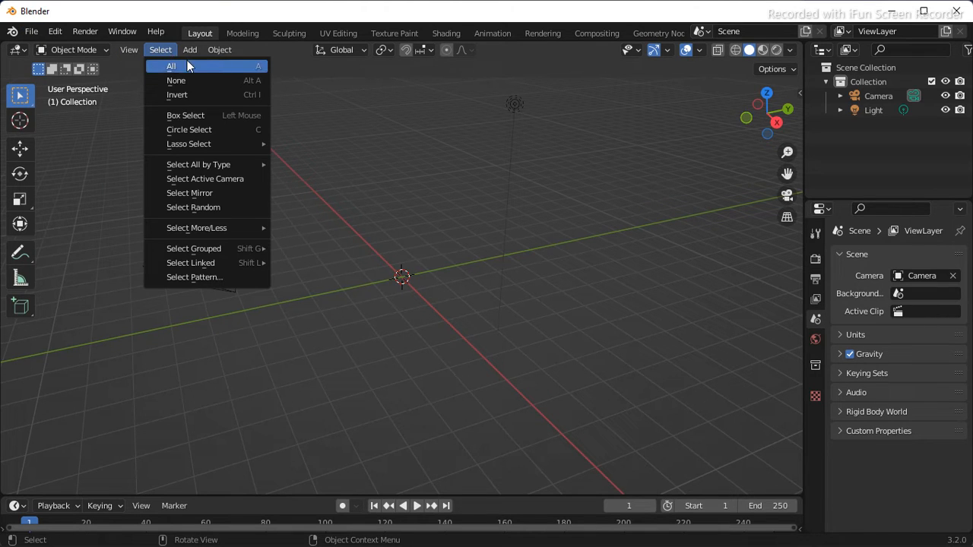
{"action": "mouse_move", "coordinate": [189, 51]}
{"action": "mouse_move", "coordinate": [251, 67]}
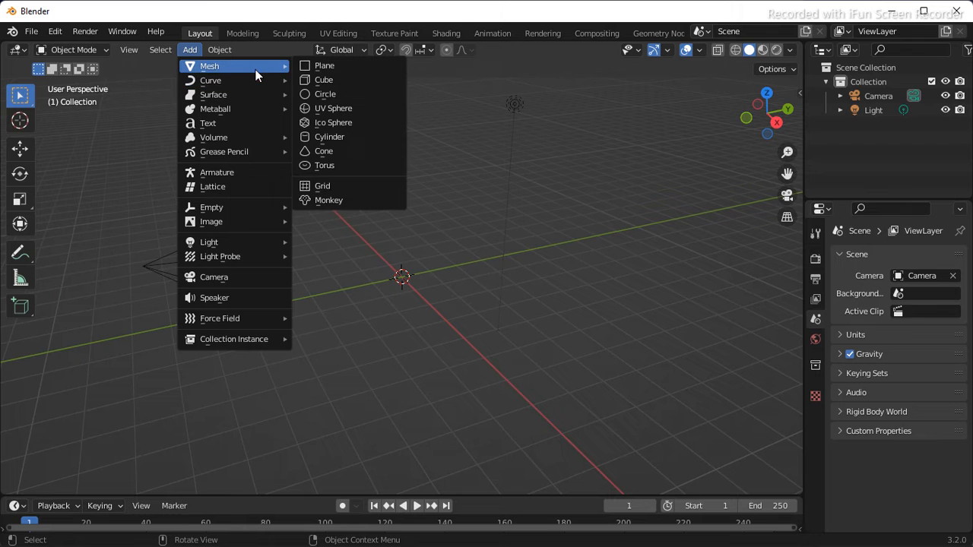
{"action": "left_click", "coordinate": [329, 79]}
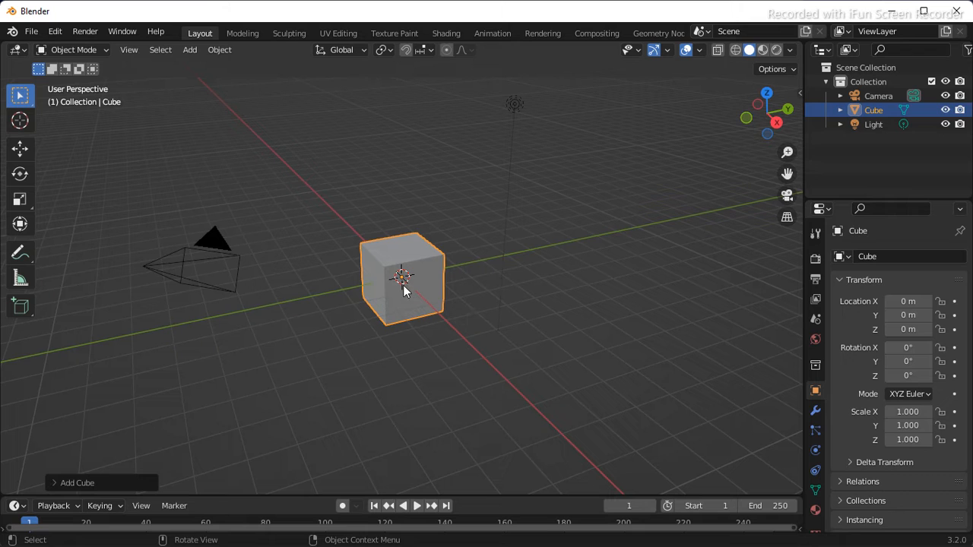
{"action": "scroll", "coordinate": [435, 355], "scroll_direction": "up", "scroll_amount": 2}
{"action": "scroll", "coordinate": [426, 334], "scroll_direction": "up", "scroll_amount": 1}
{"action": "left_click", "coordinate": [301, 282]}
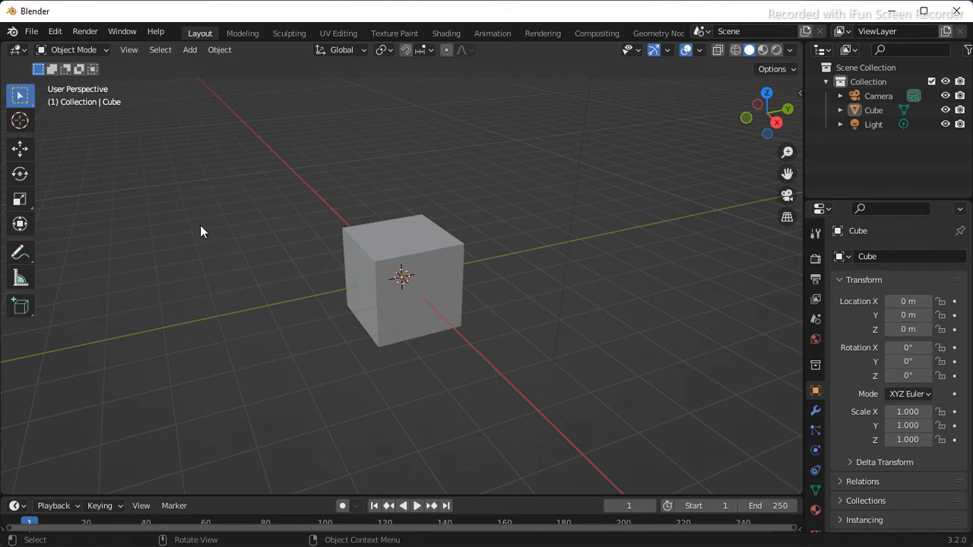
Step: Add a plane mesh at the world origin and scale it uniformly to about 5.588
{"action": "right_click", "coordinate": [202, 228]}
{"action": "left_click", "coordinate": [189, 50]}
{"action": "mouse_move", "coordinate": [276, 69]}
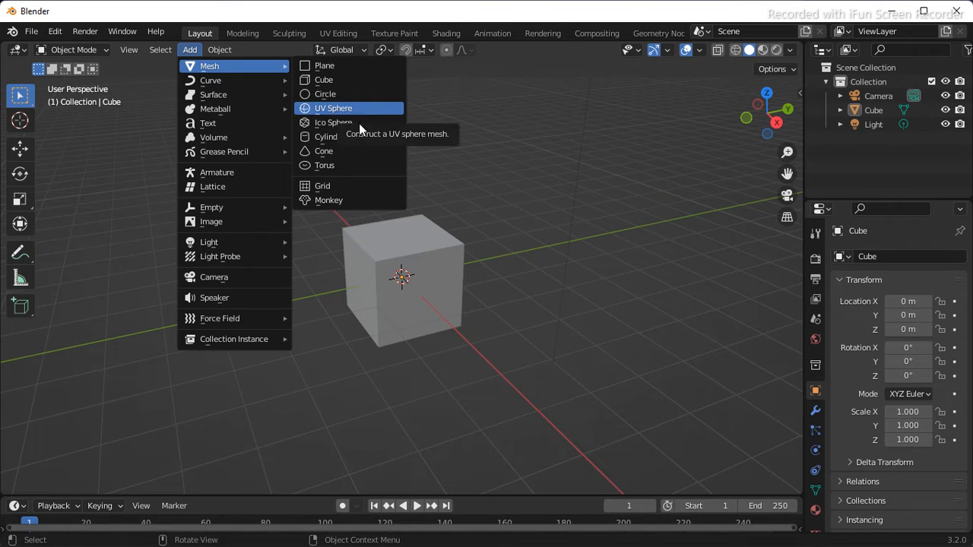
{"action": "left_click", "coordinate": [344, 69]}
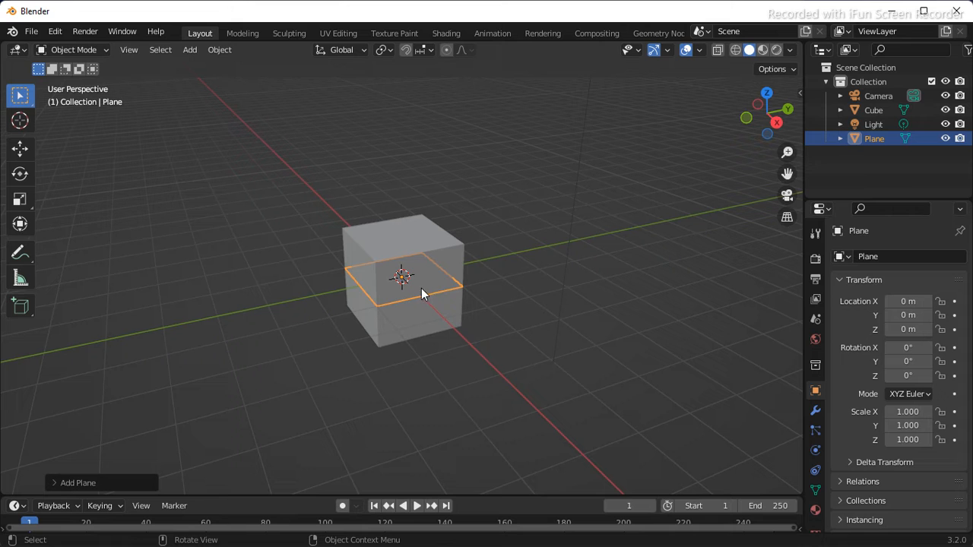
{"action": "key", "text": "s"}
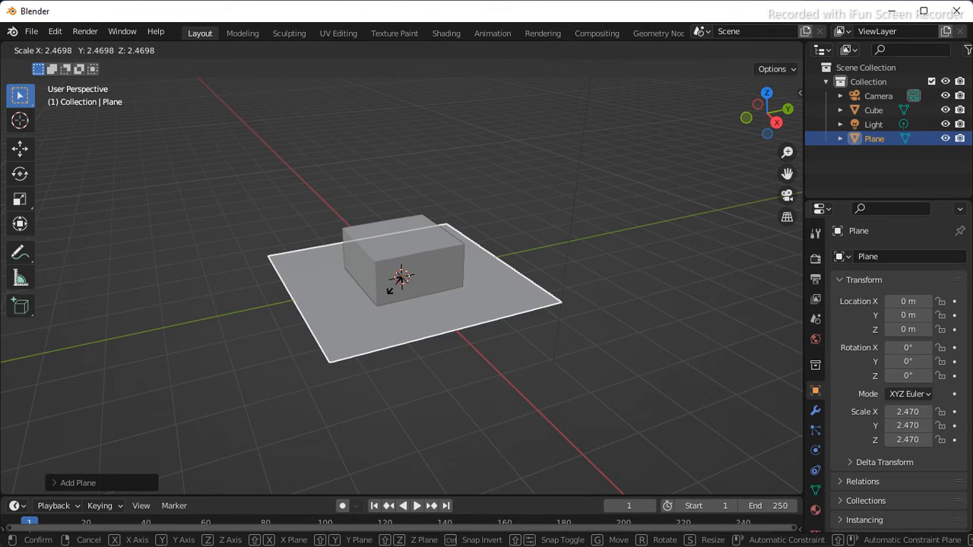
{"action": "left_click", "coordinate": [391, 301]}
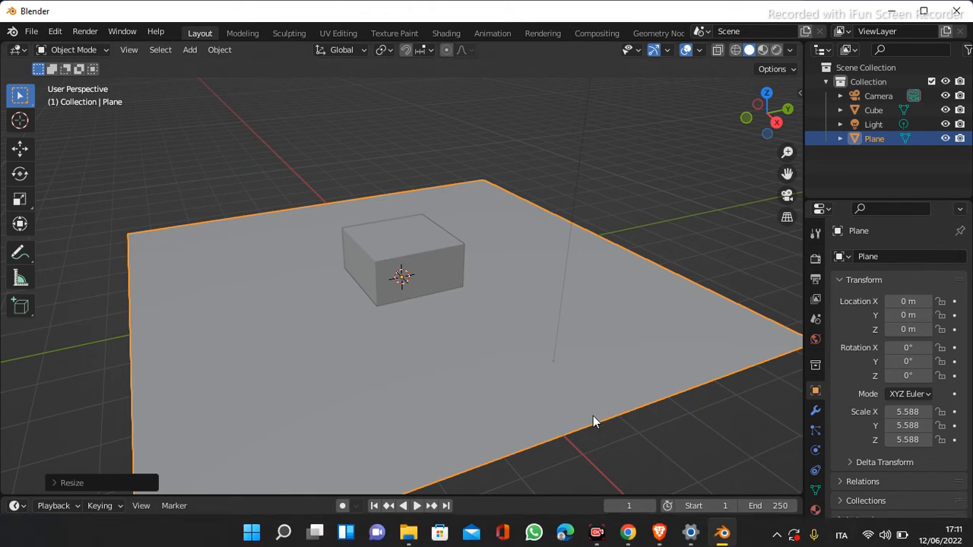
Step: Switch to the Brave browser, search the web for "shortcutvur" and open the Blender 3D video on displaying pressed keys
{"action": "mouse_move", "coordinate": [766, 528]}
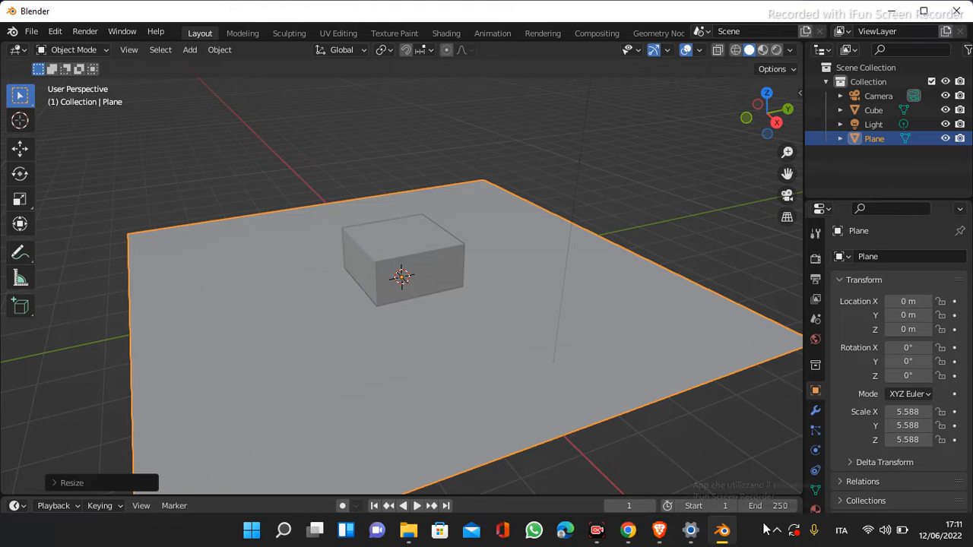
{"action": "left_click", "coordinate": [663, 536]}
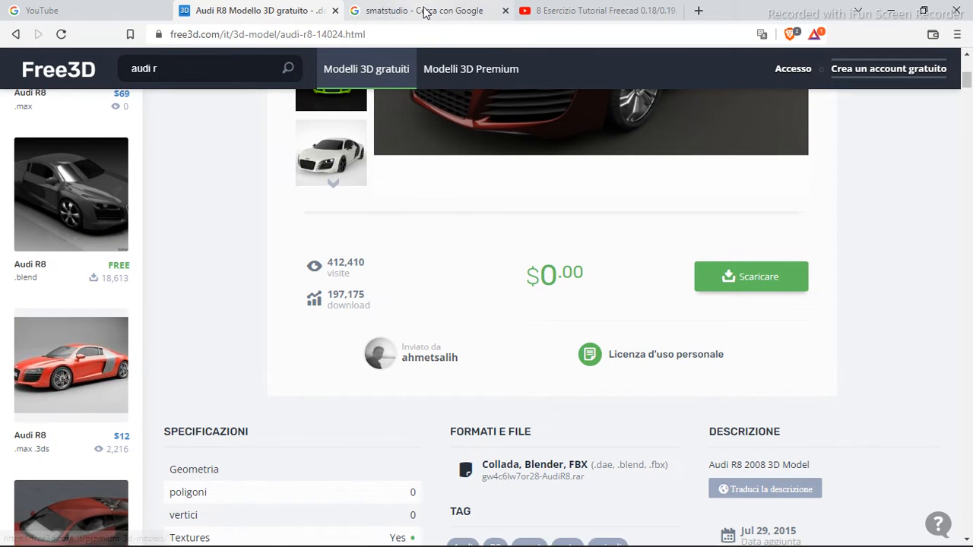
{"action": "left_click", "coordinate": [412, 28]}
{"action": "type", "text": "sh"}
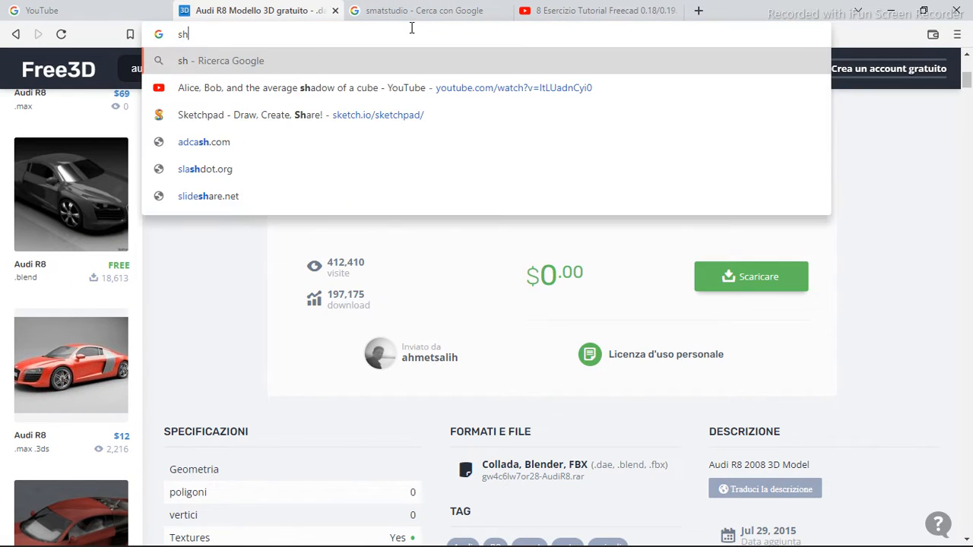
{"action": "type", "text": "or"}
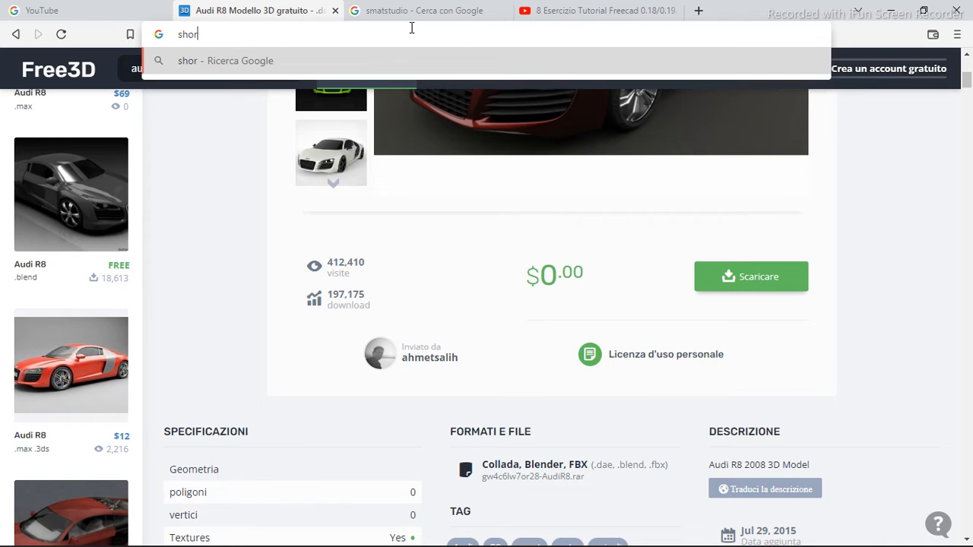
{"action": "type", "text": "tcut"}
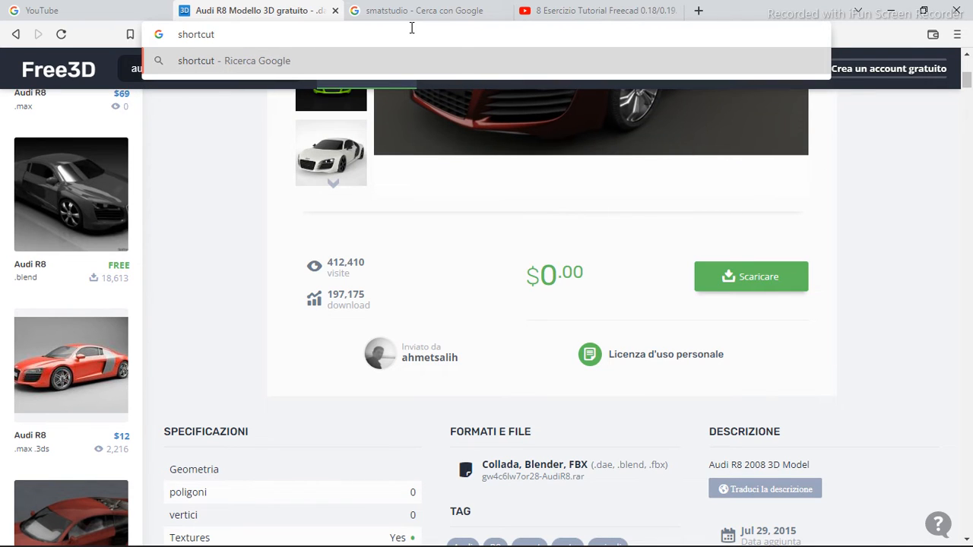
{"action": "type", "text": "vur"}
{"action": "key", "text": "Return"}
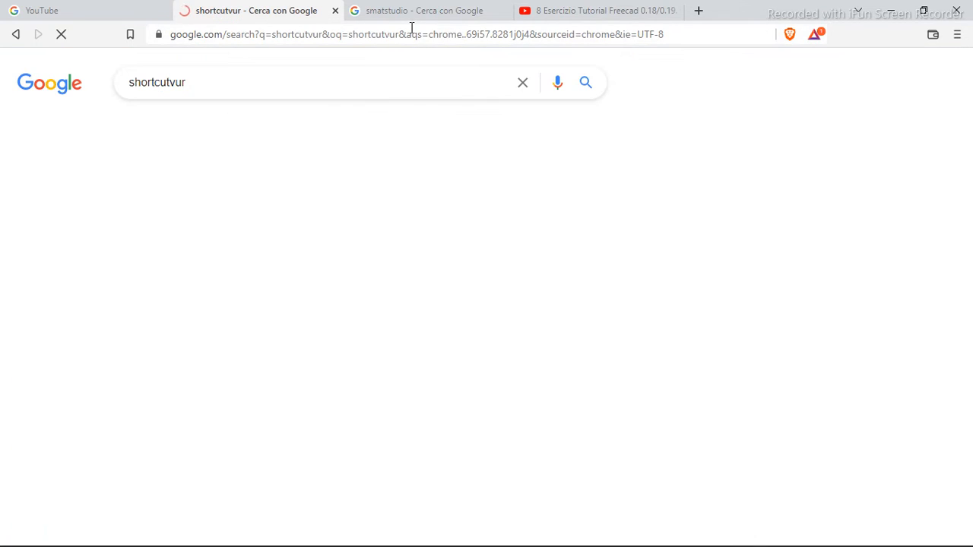
{"action": "left_click", "coordinate": [169, 211]}
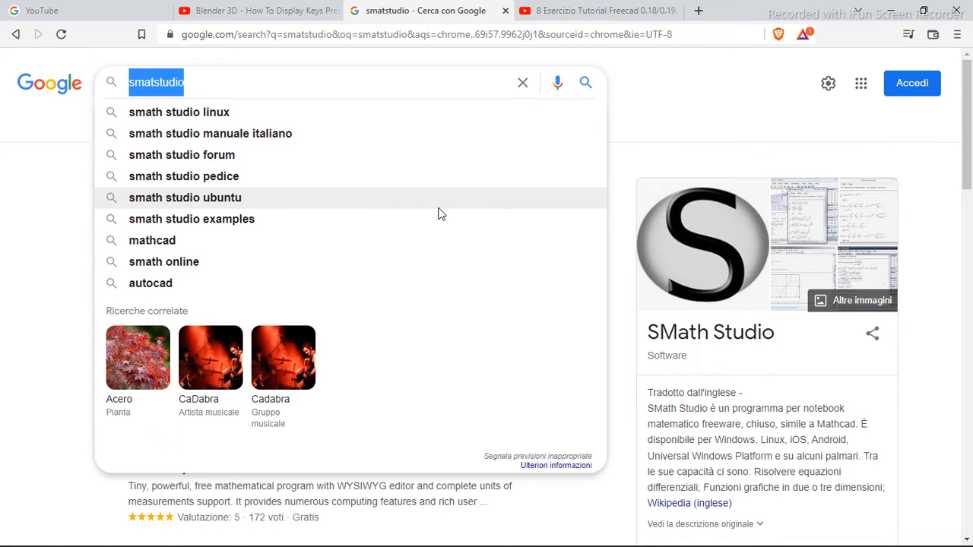
Step: Search Google for "screencast keys" and open the nutti/Screencast-Keys repository on GitHub
{"action": "type", "text": "scree"}
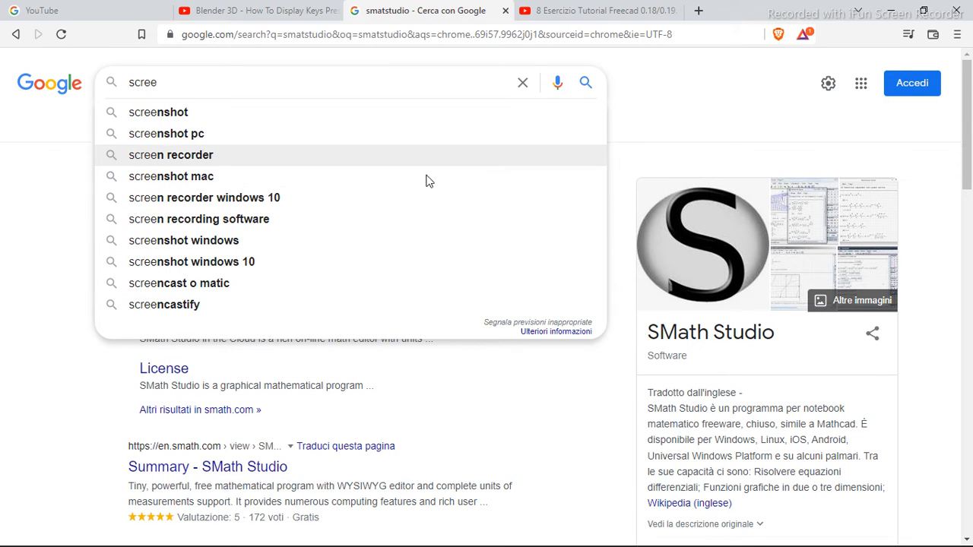
{"action": "type", "text": "ncast "}
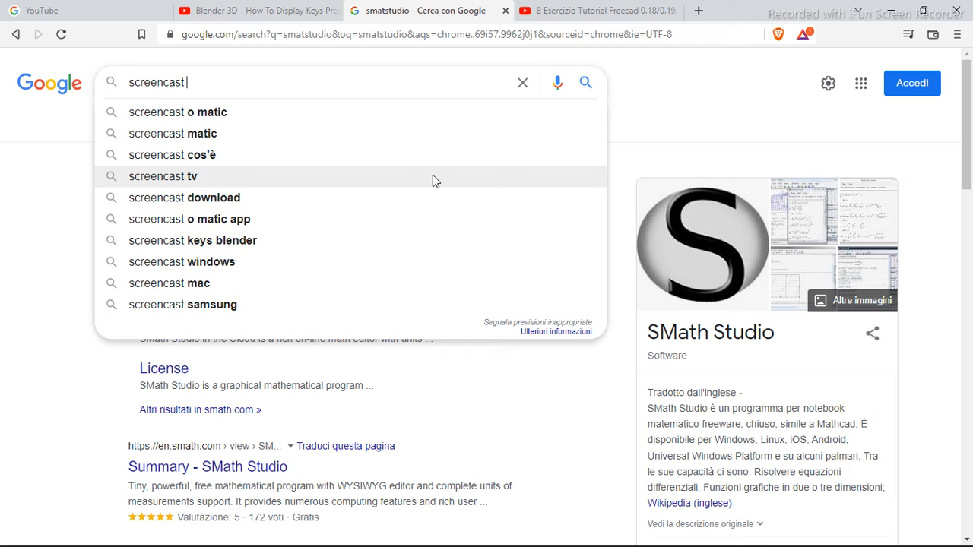
{"action": "type", "text": "keys"}
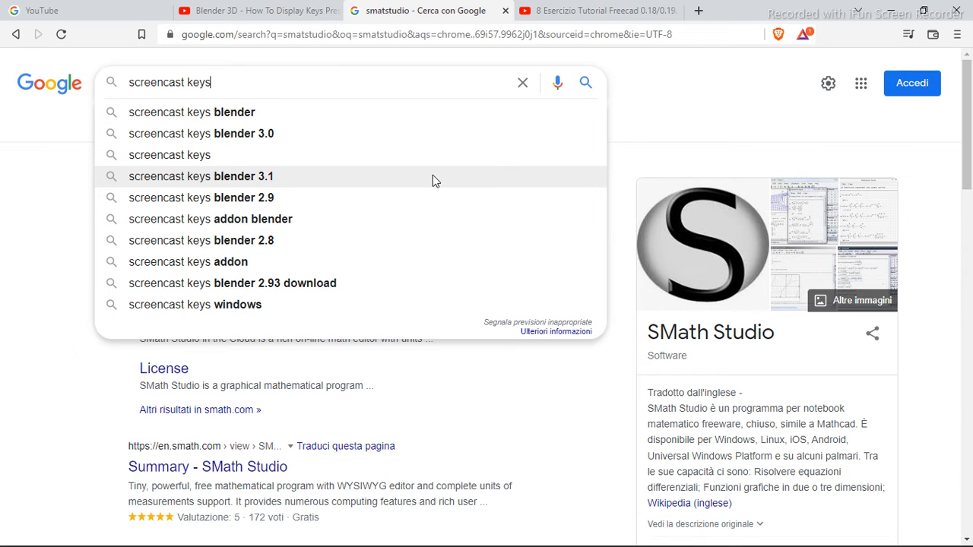
{"action": "key", "text": "Return"}
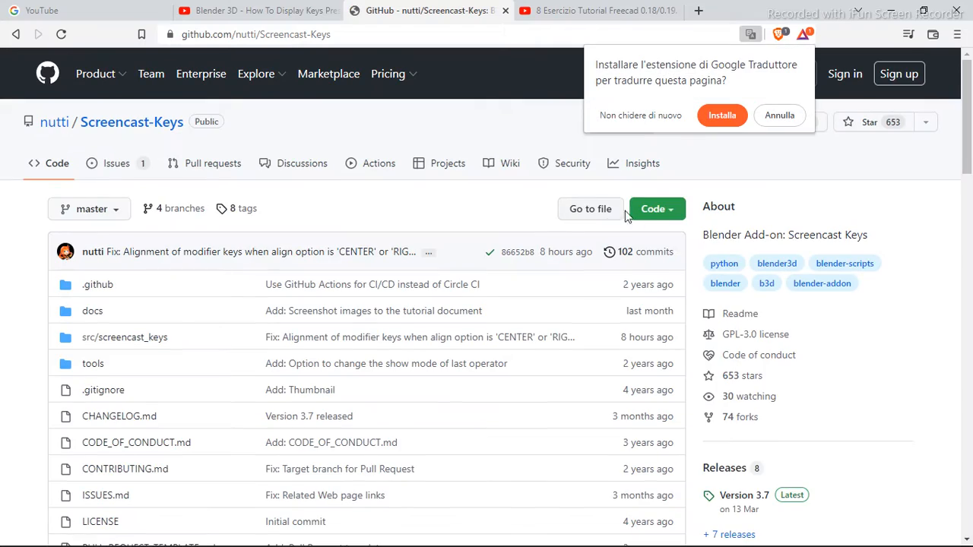
Step: Download the Screencast-Keys repository as a ZIP and save it as Screencast-Keys-master in the Download folder
{"action": "scroll", "coordinate": [612, 224], "scroll_direction": "down", "scroll_amount": 4}
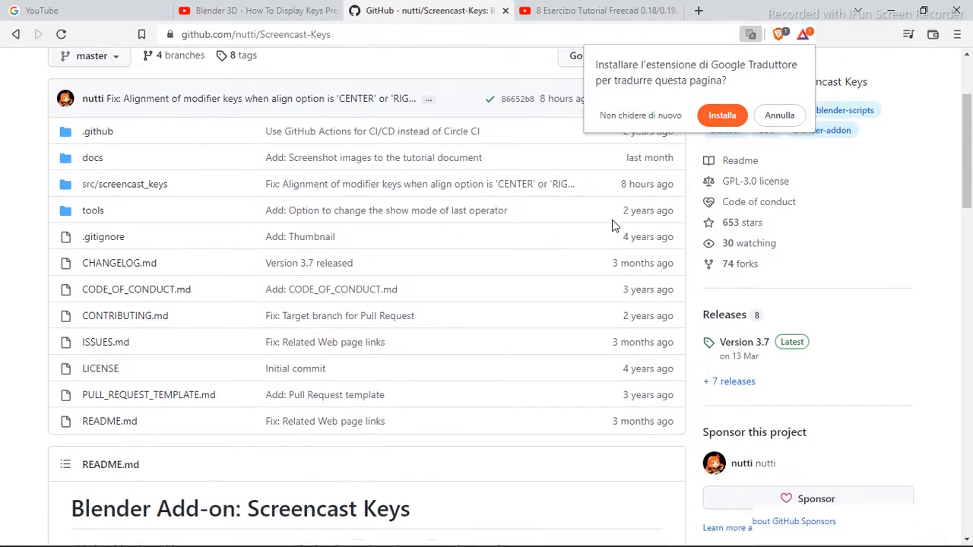
{"action": "scroll", "coordinate": [613, 220], "scroll_direction": "up", "scroll_amount": 5}
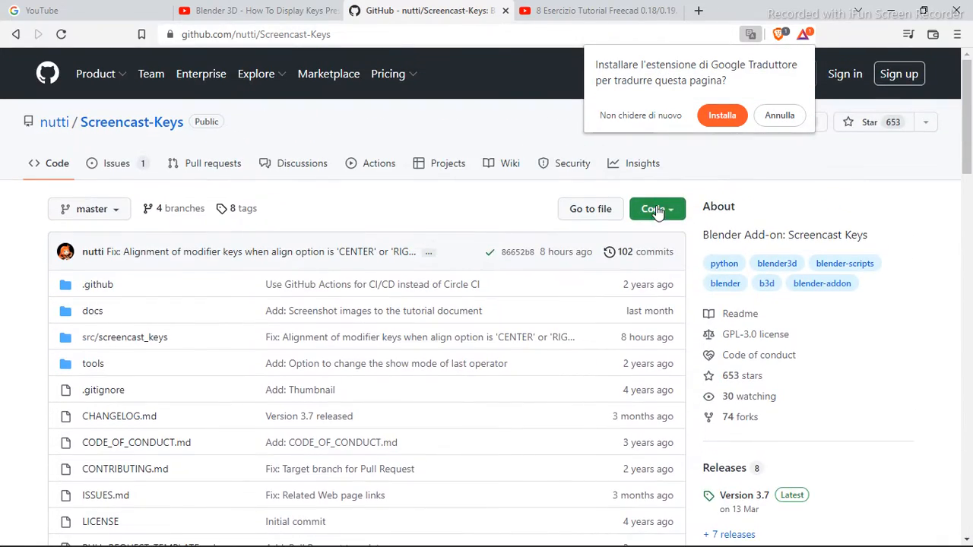
{"action": "left_click", "coordinate": [658, 210]}
{"action": "left_click", "coordinate": [470, 406]}
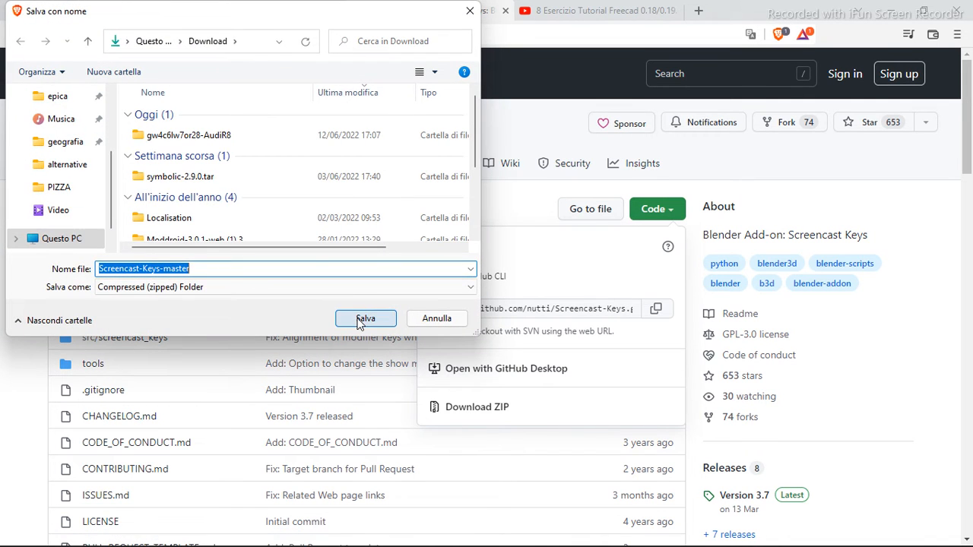
{"action": "left_click", "coordinate": [360, 319]}
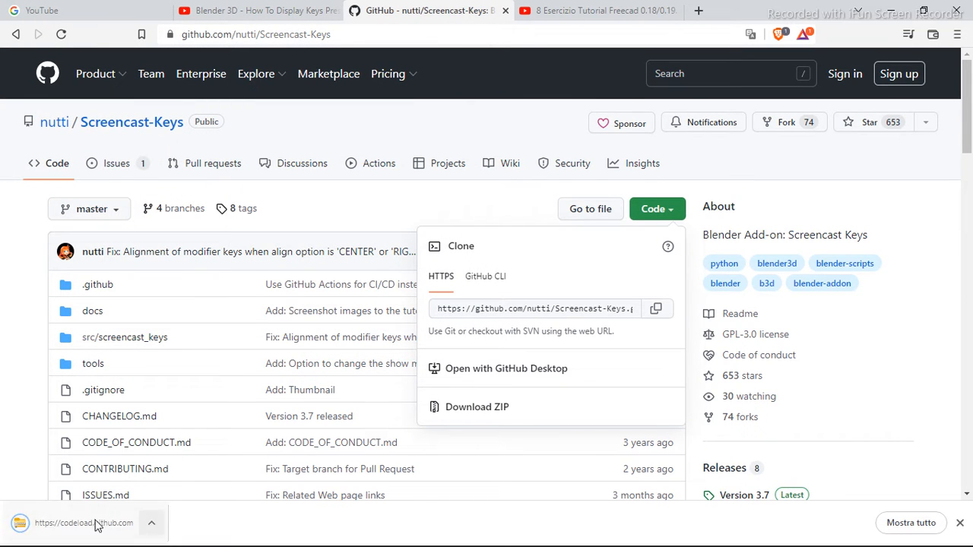
Step: Open the downloaded Screencast-Keys-master archive in File Explorer and copy its folder path
{"action": "left_click", "coordinate": [95, 523]}
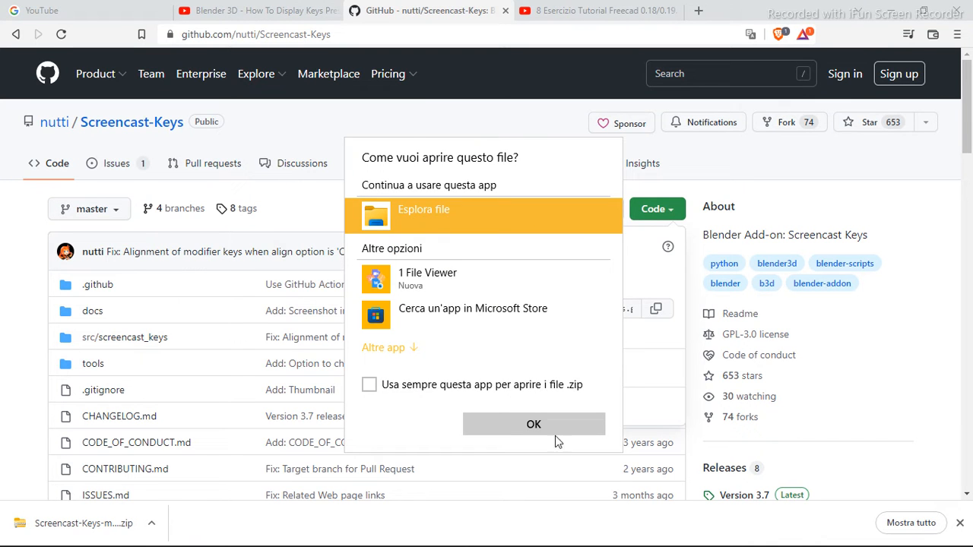
{"action": "left_click", "coordinate": [549, 426]}
{"action": "left_click", "coordinate": [198, 156]}
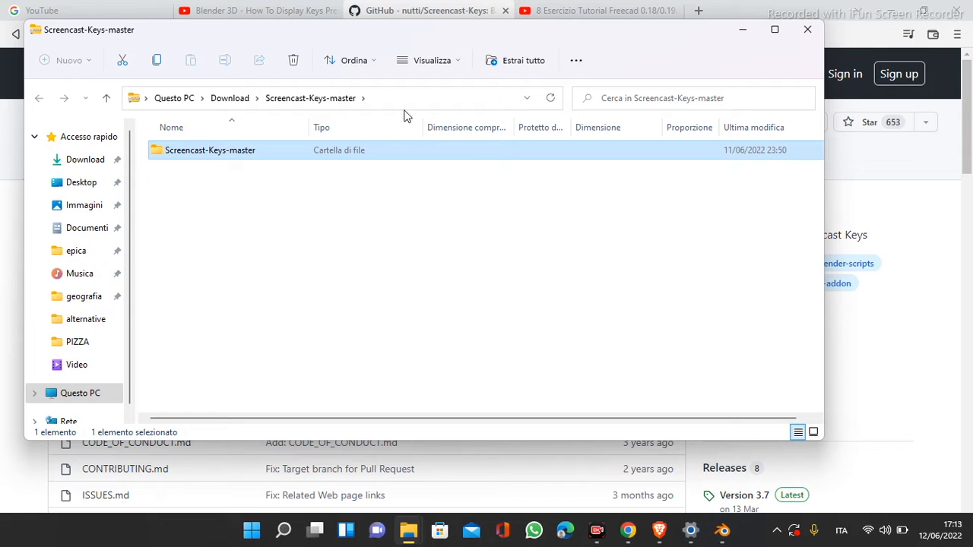
{"action": "left_click", "coordinate": [398, 98]}
{"action": "key", "text": "ctrl+c"}
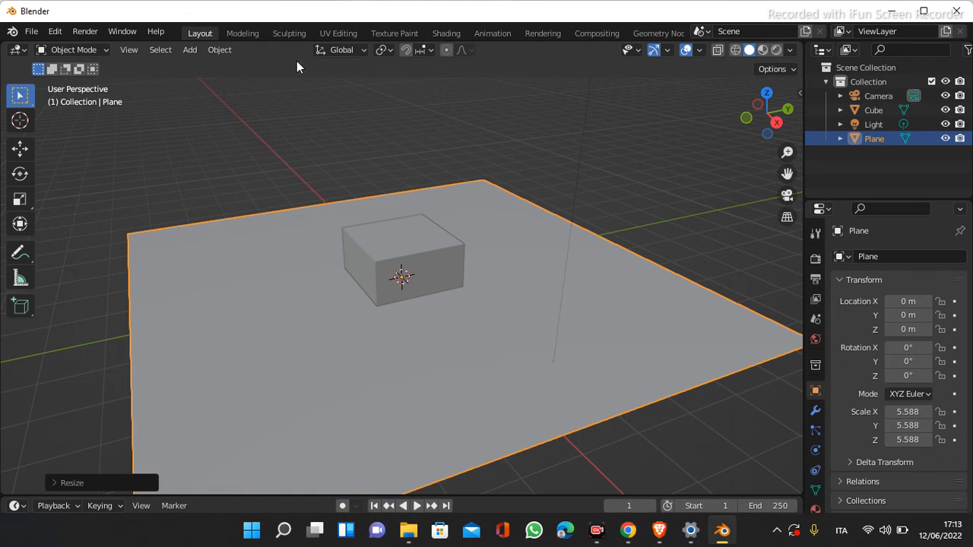
Step: Switch to Blender and install Screencast-Keys-master.zip from the Downloads folder as an add-on, using the copied path to locate it
{"action": "left_click", "coordinate": [55, 31]}
{"action": "left_click", "coordinate": [102, 236]}
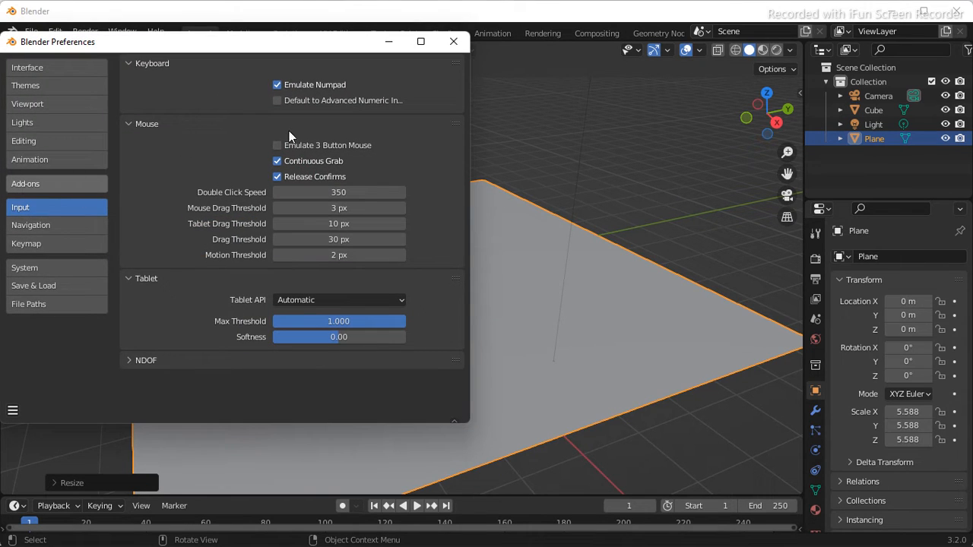
{"action": "left_click", "coordinate": [31, 184]}
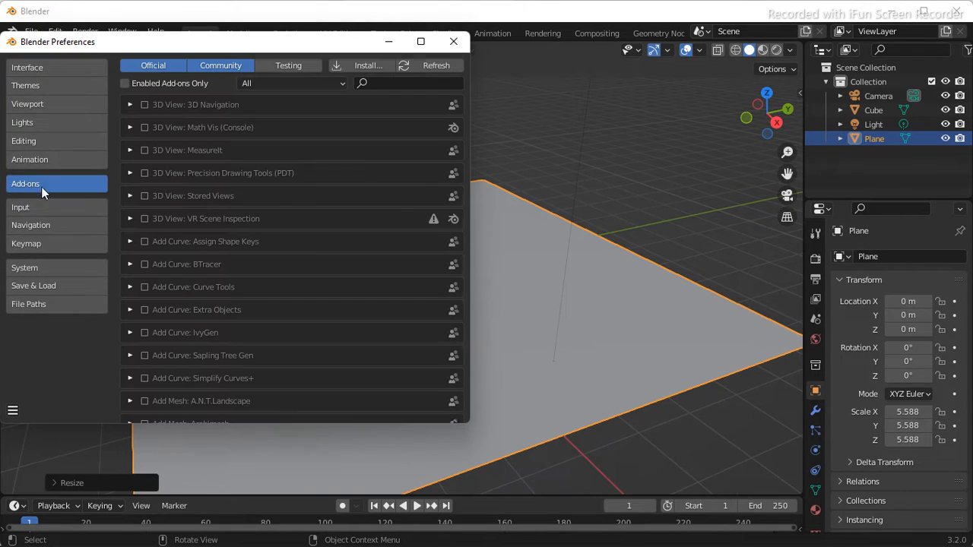
{"action": "left_click", "coordinate": [360, 66]}
{"action": "left_click", "coordinate": [428, 43]}
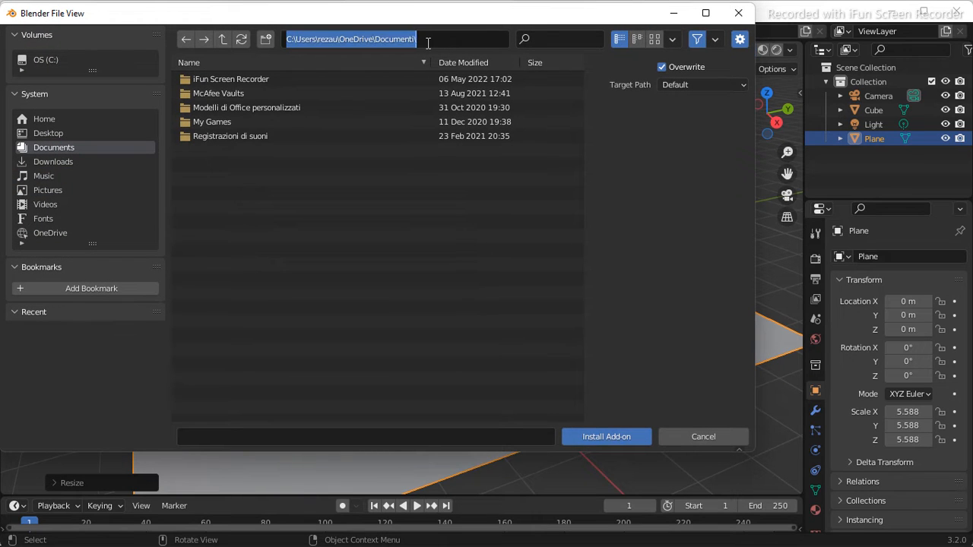
{"action": "key", "text": "ctrl+v"}
{"action": "key", "text": "Return"}
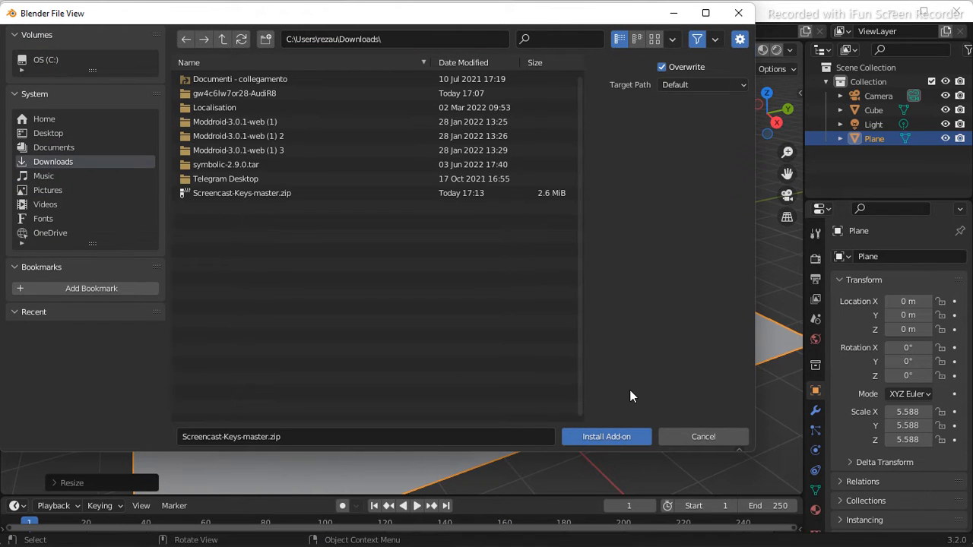
{"action": "left_click", "coordinate": [287, 193]}
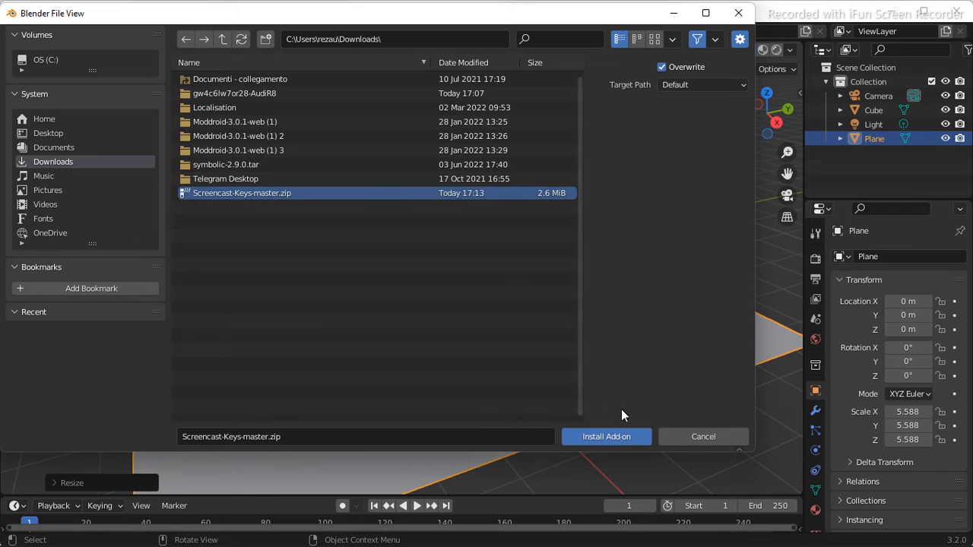
{"action": "left_click", "coordinate": [615, 436]}
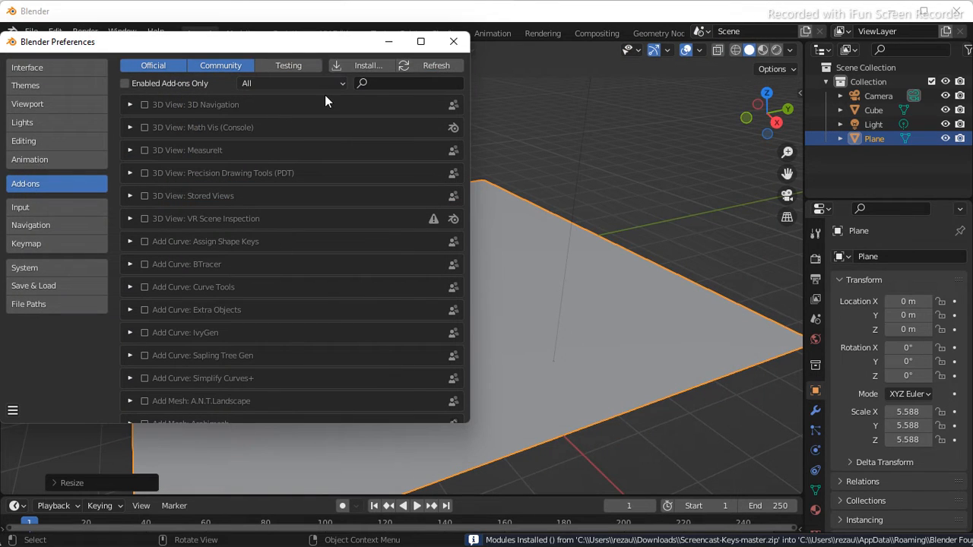
Step: Filter the add-ons in the preferences by "scre"
{"action": "left_click", "coordinate": [391, 83]}
{"action": "type", "text": "s"}
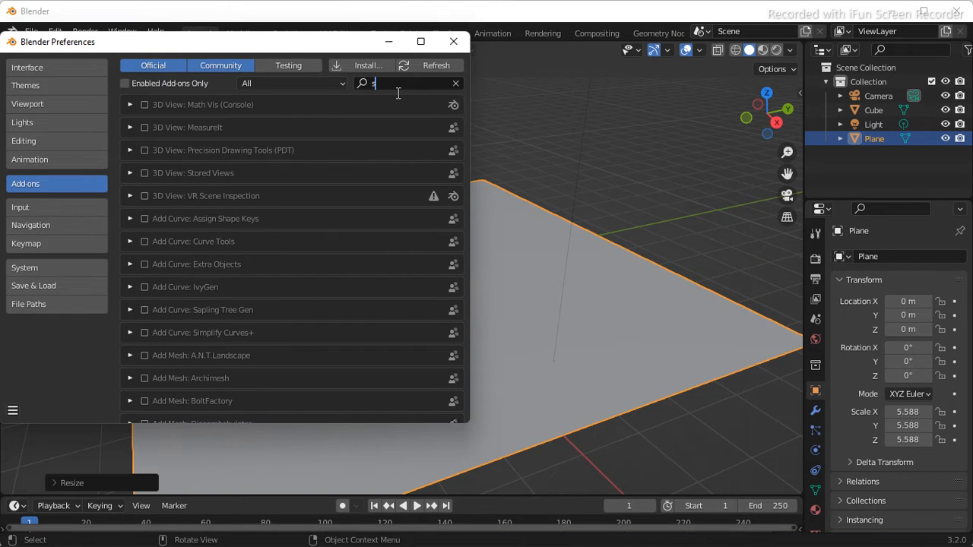
{"action": "type", "text": "cre"}
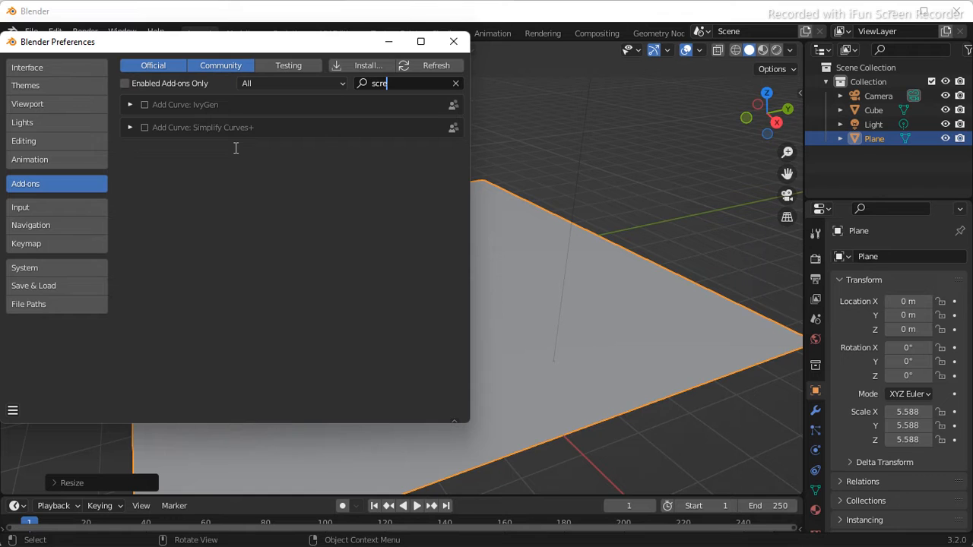
Step: Extend the add-on filter to "scren", close the preferences, and check the viewport sidebar for the Screencast Keys panel
{"action": "type", "text": "n"}
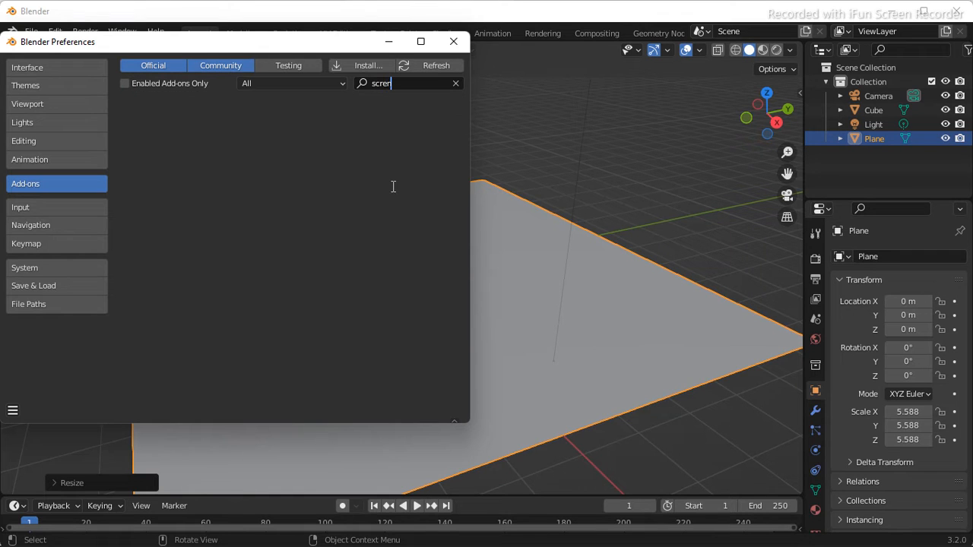
{"action": "left_click", "coordinate": [454, 42]}
{"action": "key", "text": "n"}
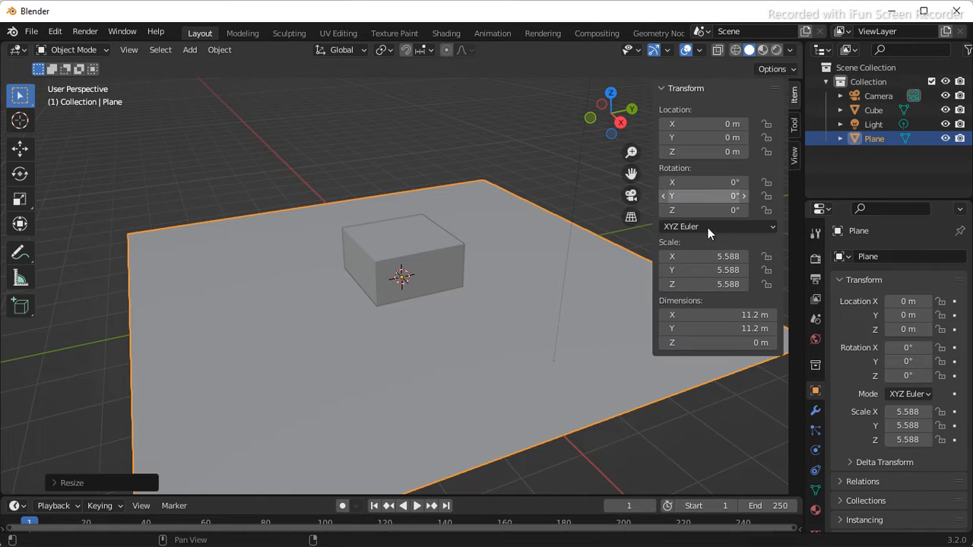
{"action": "key", "text": "n"}
{"action": "mouse_move", "coordinate": [794, 531]}
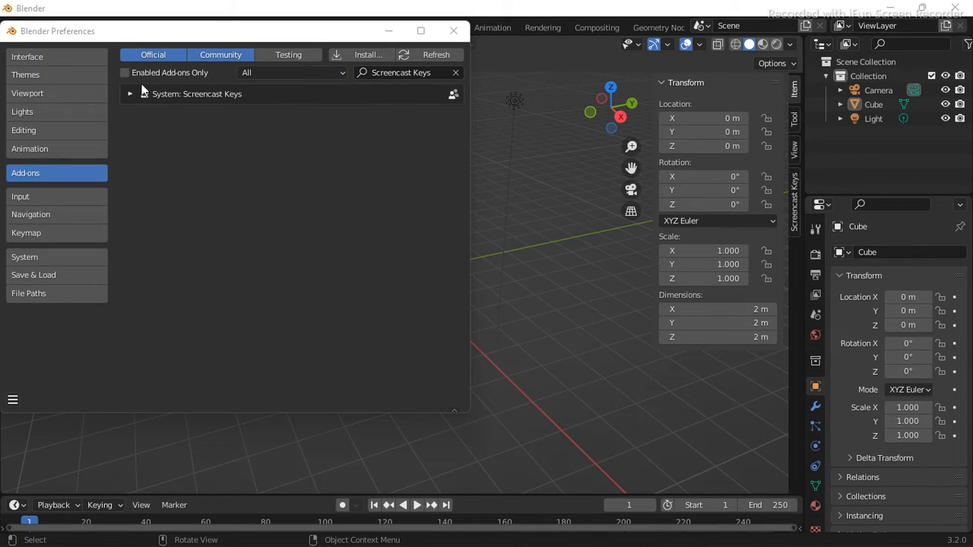
Step: Close the preferences, turn on Screencast Keys in the viewport sidebar, and hide the sidebar
{"action": "left_click", "coordinate": [452, 32]}
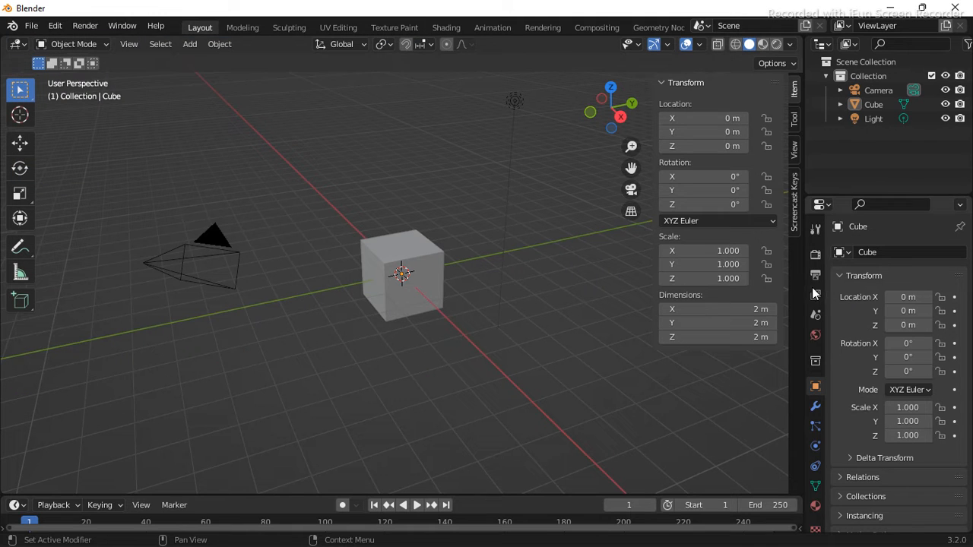
{"action": "left_click", "coordinate": [796, 188]}
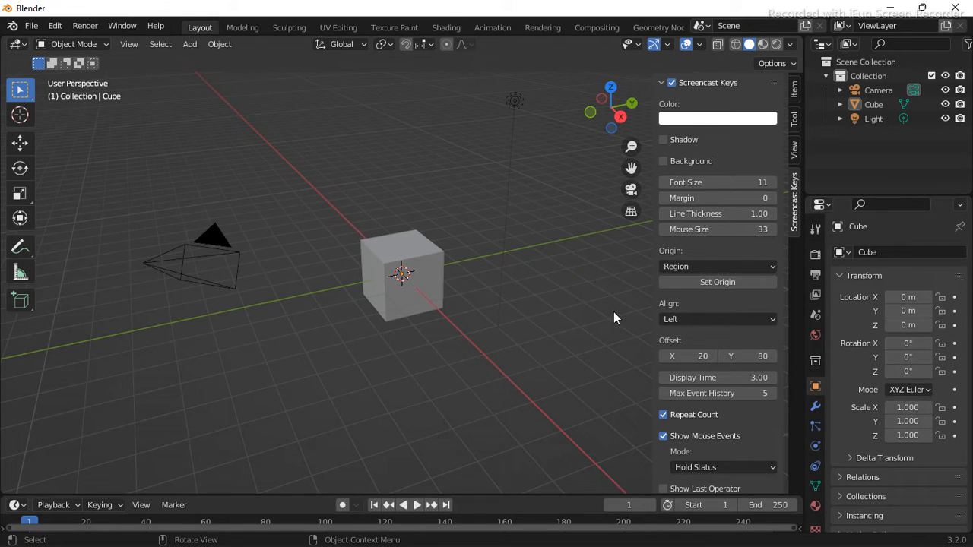
{"action": "key", "text": "n"}
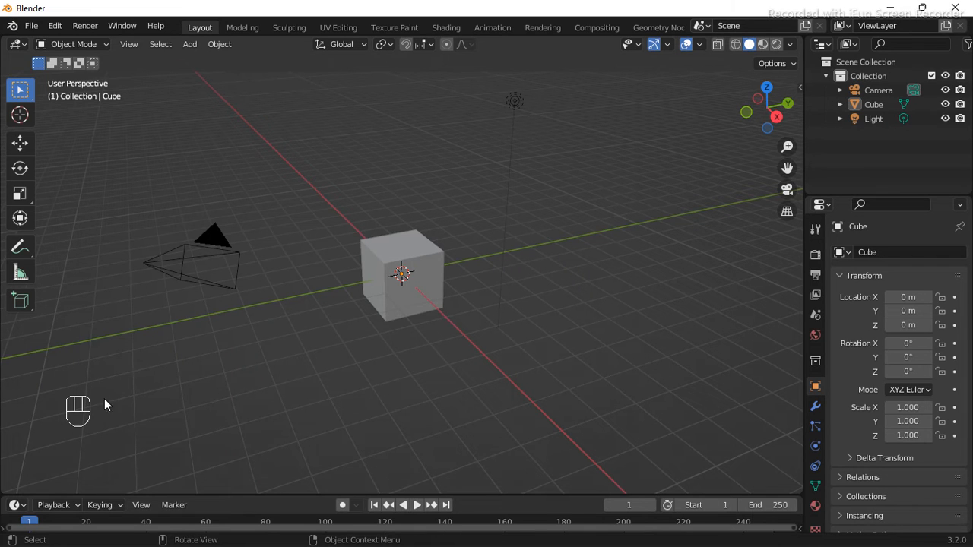
Step: Test the on-screen input display with mouse clicks and the sidebar shortcut in the viewport
{"action": "right_click", "coordinate": [122, 342]}
{"action": "mouse_move", "coordinate": [139, 336]}
{"action": "left_click", "coordinate": [278, 348]}
{"action": "key", "text": "n"}
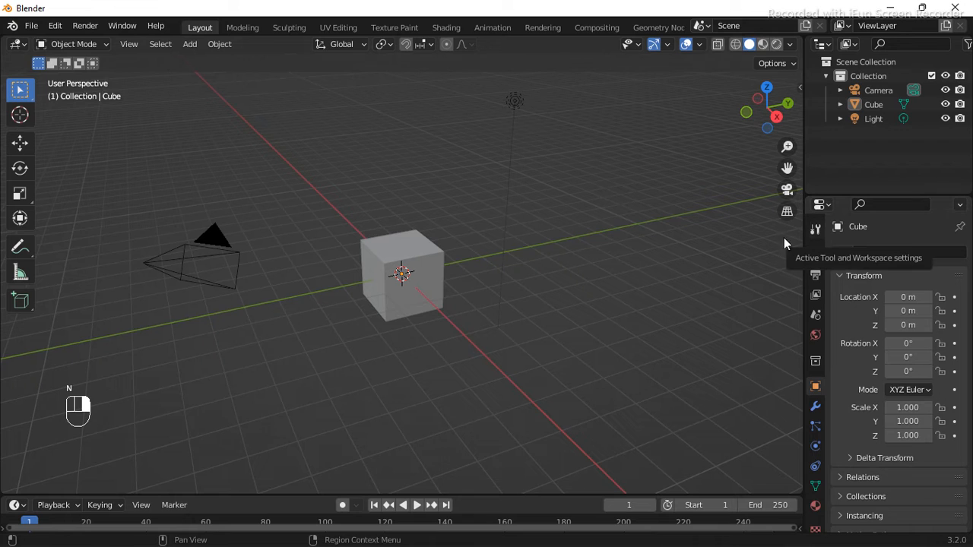
{"action": "left_click", "coordinate": [673, 256]}
Step: Set the Screencast Keys font size to 17 in the sidebar
{"action": "key", "text": "n"}
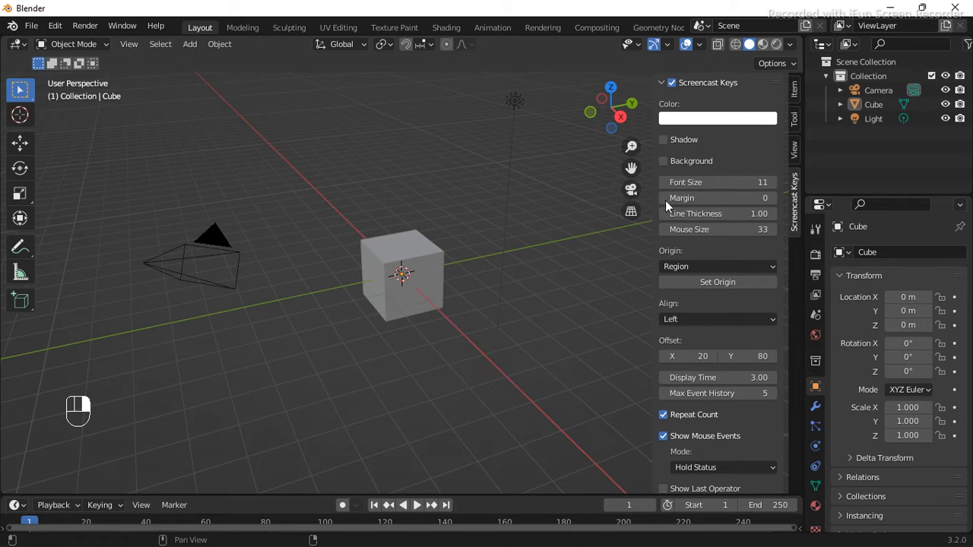
{"action": "left_click_drag", "start_coordinate": [772, 182], "coordinate": [788, 181]}
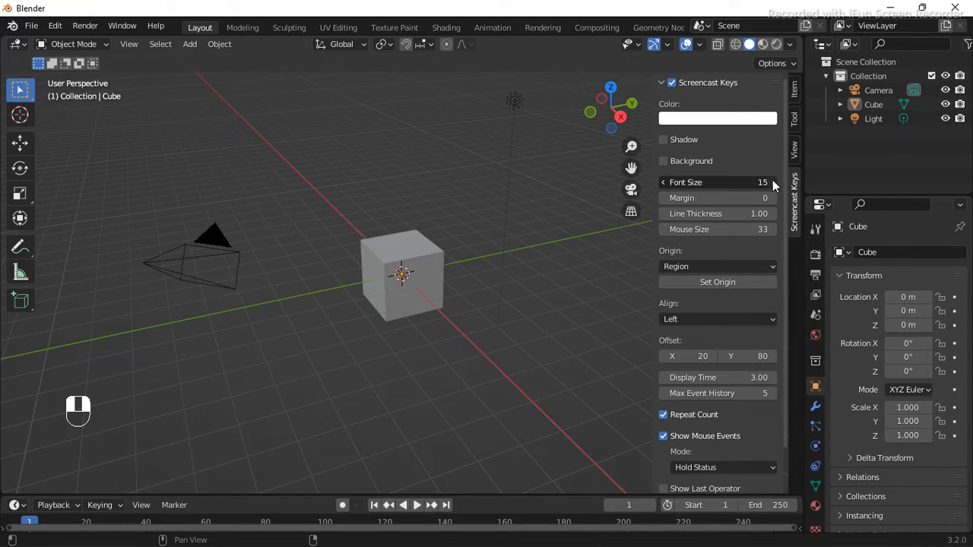
{"action": "left_click", "coordinate": [772, 182]}
{"action": "left_click", "coordinate": [773, 182]}
Step: Set the horizontal (X) offset of the Screencast Keys display to 26
{"action": "left_click", "coordinate": [713, 356]}
{"action": "left_click", "coordinate": [713, 356]}
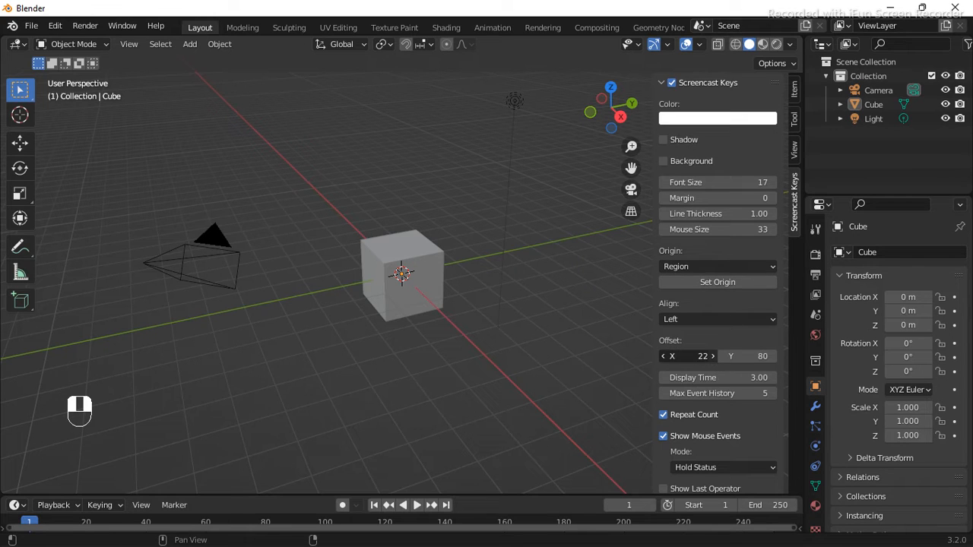
{"action": "left_click", "coordinate": [713, 356]}
{"action": "left_click", "coordinate": [712, 357]}
{"action": "left_click", "coordinate": [712, 357]}
{"action": "left_click", "coordinate": [712, 356]}
{"action": "left_click", "coordinate": [712, 356]}
{"action": "left_click", "coordinate": [712, 357]}
{"action": "left_click", "coordinate": [712, 356]}
{"action": "left_click", "coordinate": [713, 356]}
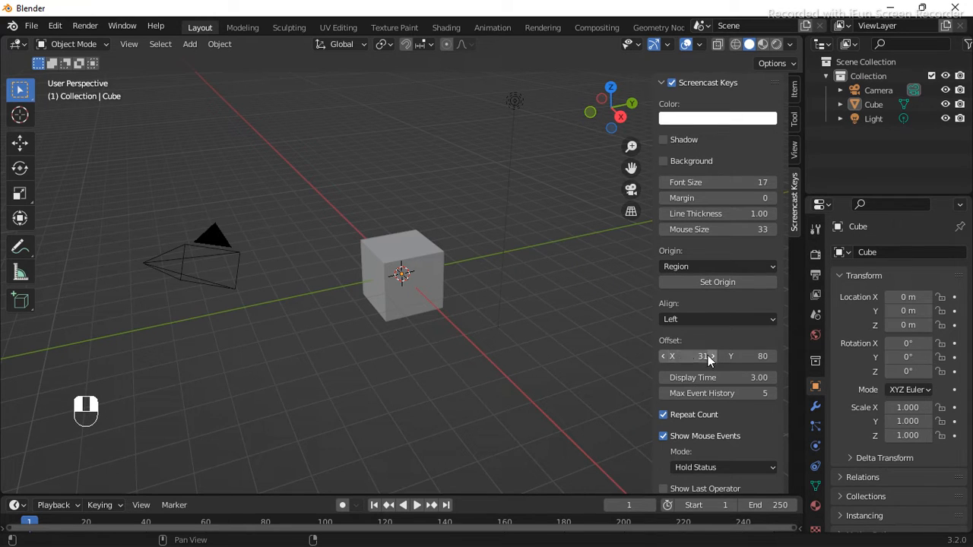
{"action": "left_click", "coordinate": [662, 356]}
{"action": "left_click", "coordinate": [662, 357]}
{"action": "left_click", "coordinate": [662, 357]}
{"action": "left_click", "coordinate": [662, 356]}
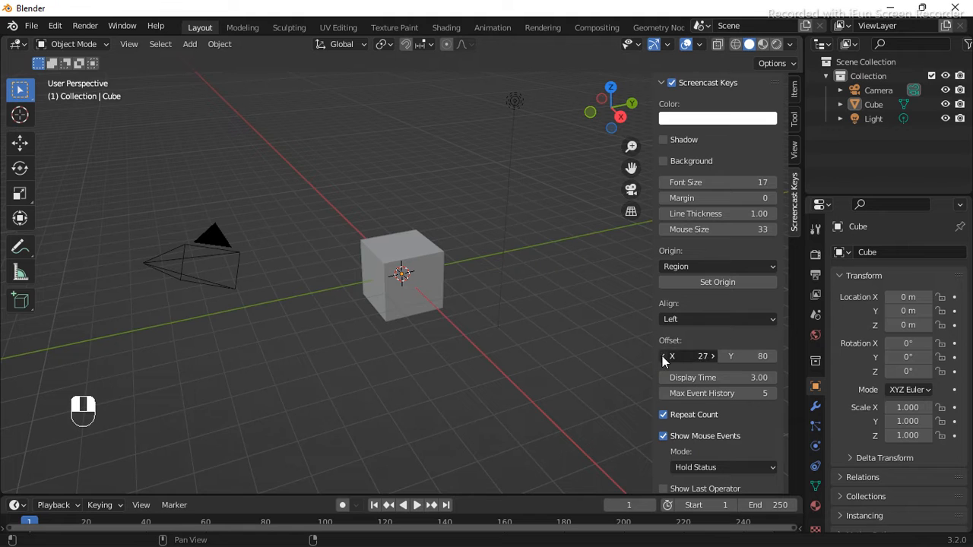
{"action": "left_click", "coordinate": [662, 356]}
Step: Change the Screencast Keys display color to orange-red and hide the sidebar
{"action": "left_click", "coordinate": [689, 118]}
{"action": "mouse_move", "coordinate": [705, 189]}
{"action": "left_mouse_down"}
{"action": "mouse_move", "coordinate": [734, 225]}
{"action": "mouse_move", "coordinate": [695, 220]}
{"action": "mouse_move", "coordinate": [724, 154]}
{"action": "mouse_move", "coordinate": [667, 171]}
{"action": "left_mouse_up"}
{"action": "mouse_move", "coordinate": [743, 173]}
{"action": "left_mouse_down"}
{"action": "mouse_move", "coordinate": [747, 181]}
{"action": "mouse_move", "coordinate": [731, 161]}
{"action": "mouse_move", "coordinate": [714, 161]}
{"action": "mouse_move", "coordinate": [734, 152]}
{"action": "mouse_move", "coordinate": [749, 160]}
{"action": "mouse_move", "coordinate": [726, 137]}
{"action": "mouse_move", "coordinate": [756, 170]}
{"action": "mouse_move", "coordinate": [756, 206]}
{"action": "mouse_move", "coordinate": [710, 233]}
{"action": "left_mouse_up"}
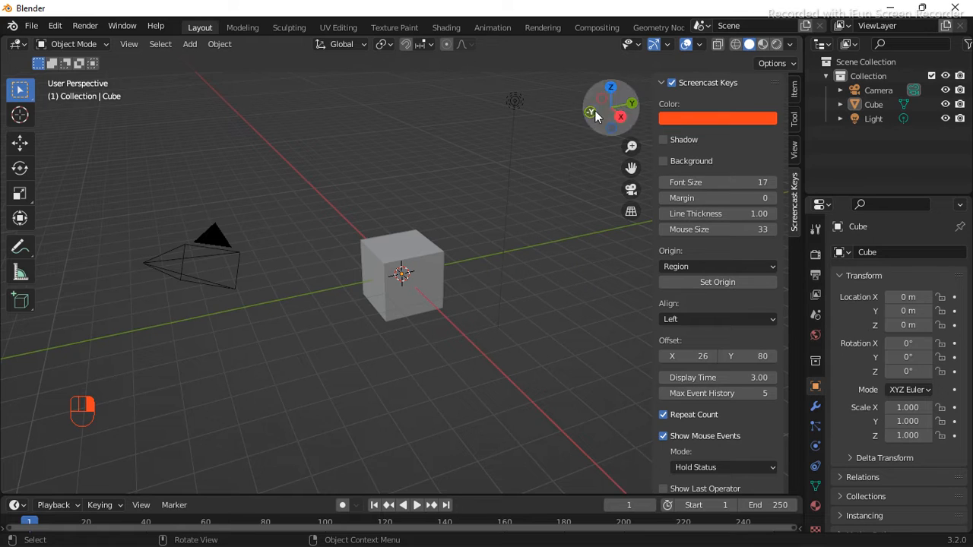
{"action": "key", "text": "n"}
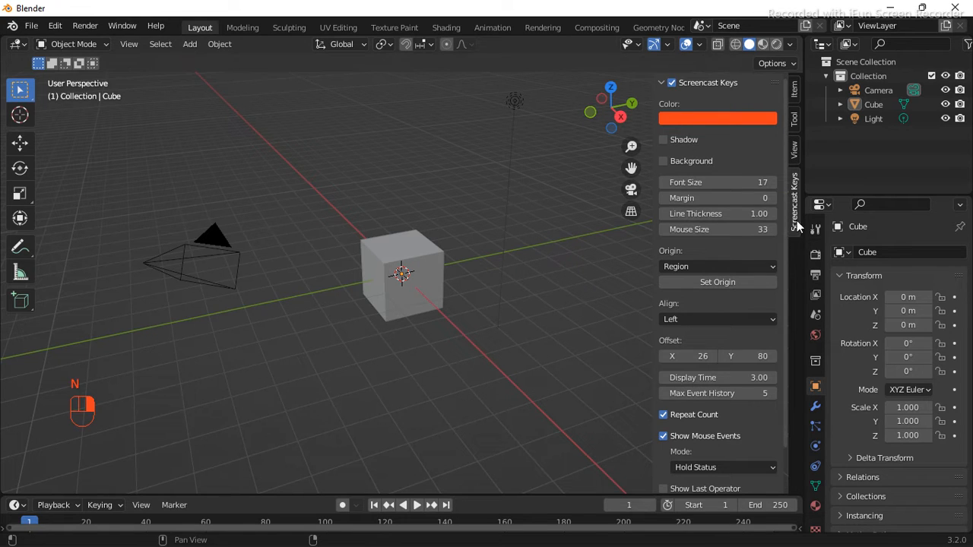
{"action": "key", "text": "n"}
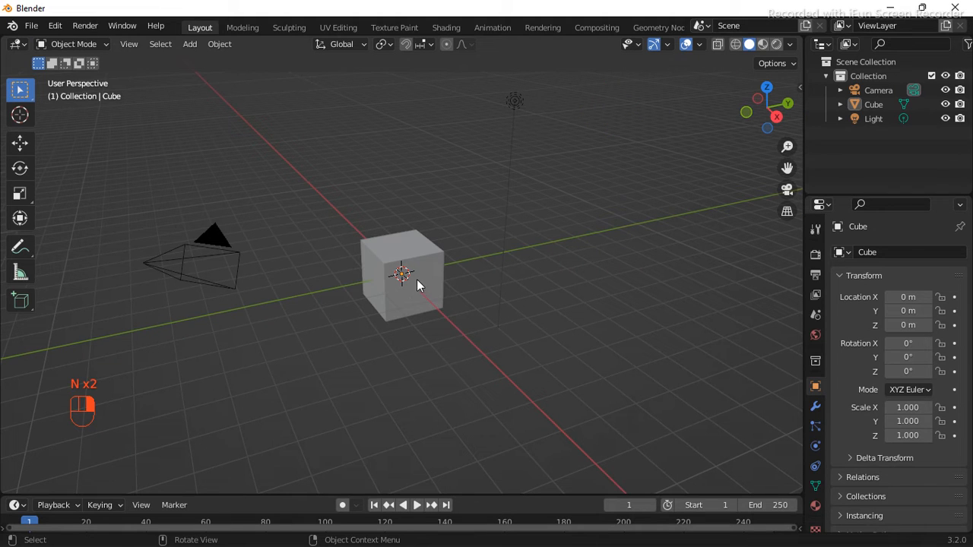
Step: Delete the default cube and add a new cube mesh in its place
{"action": "left_click", "coordinate": [412, 246]}
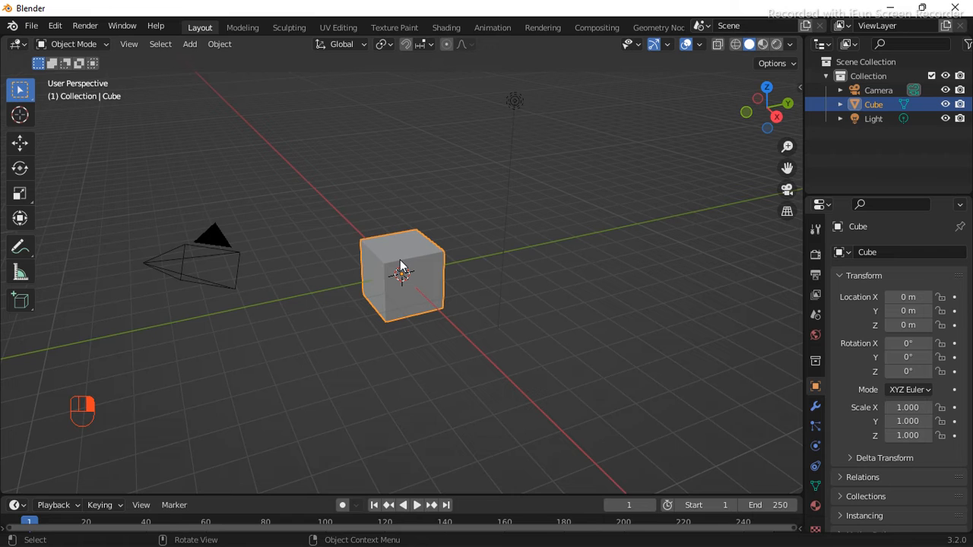
{"action": "key", "text": "Delete"}
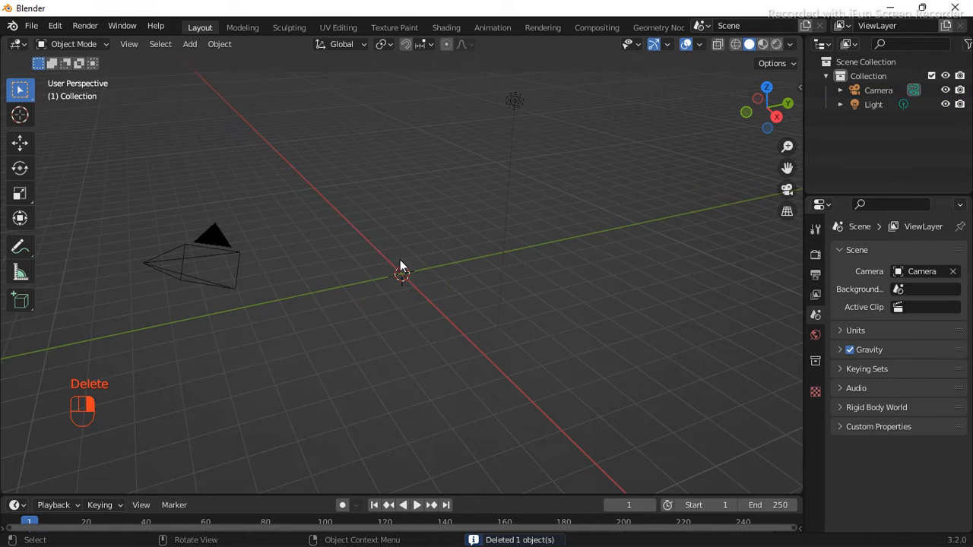
{"action": "left_click", "coordinate": [190, 43]}
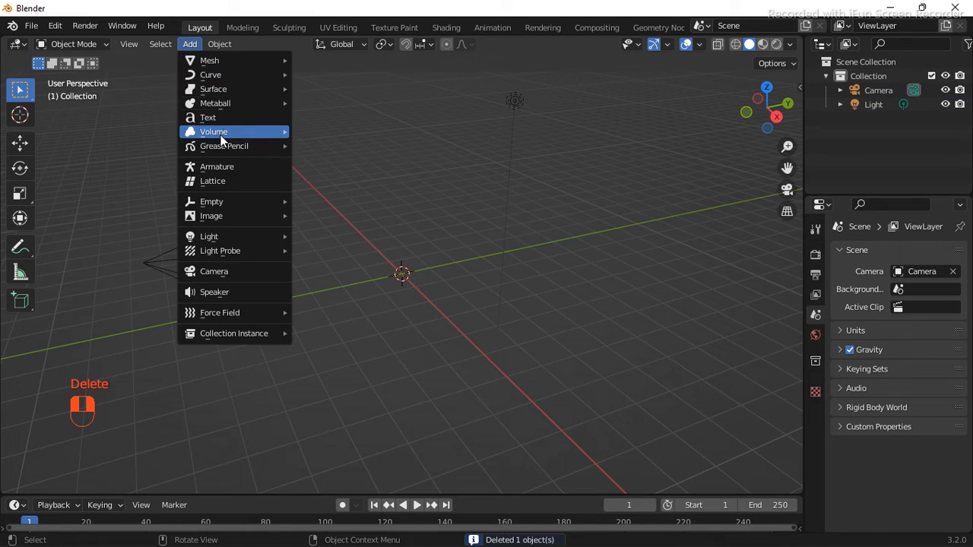
{"action": "mouse_move", "coordinate": [263, 61]}
{"action": "left_click", "coordinate": [329, 75]}
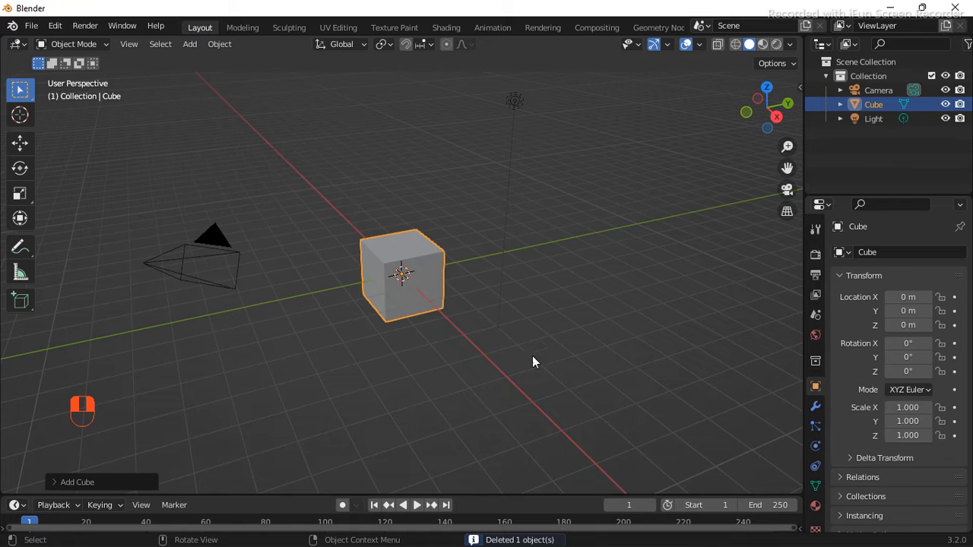
Step: Add a plane mesh and scale it up uniformly to about 7.31 as a ground surface
{"action": "left_click", "coordinate": [189, 43]}
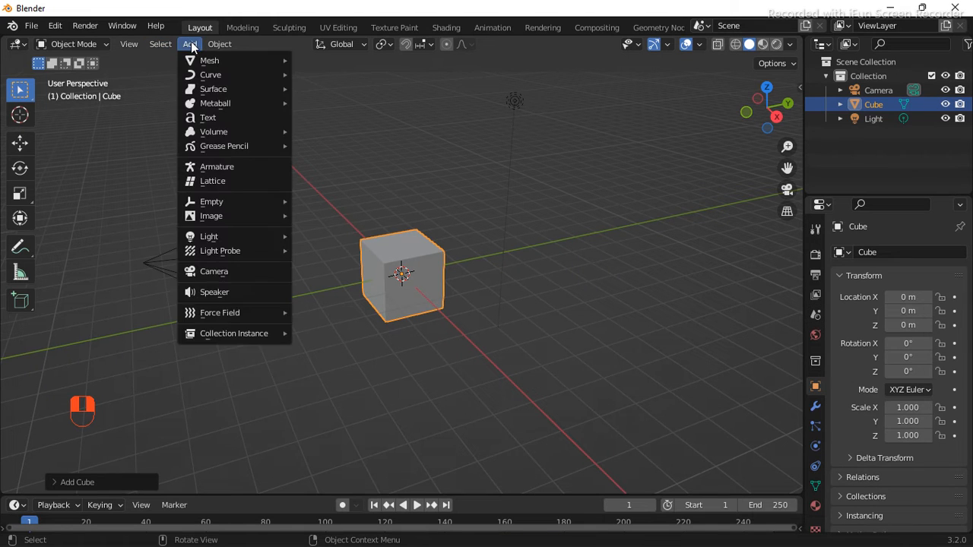
{"action": "mouse_move", "coordinate": [220, 44]}
{"action": "left_click", "coordinate": [186, 43]}
{"action": "left_click", "coordinate": [184, 44]}
{"action": "mouse_move", "coordinate": [252, 57]}
{"action": "left_click", "coordinate": [320, 60]}
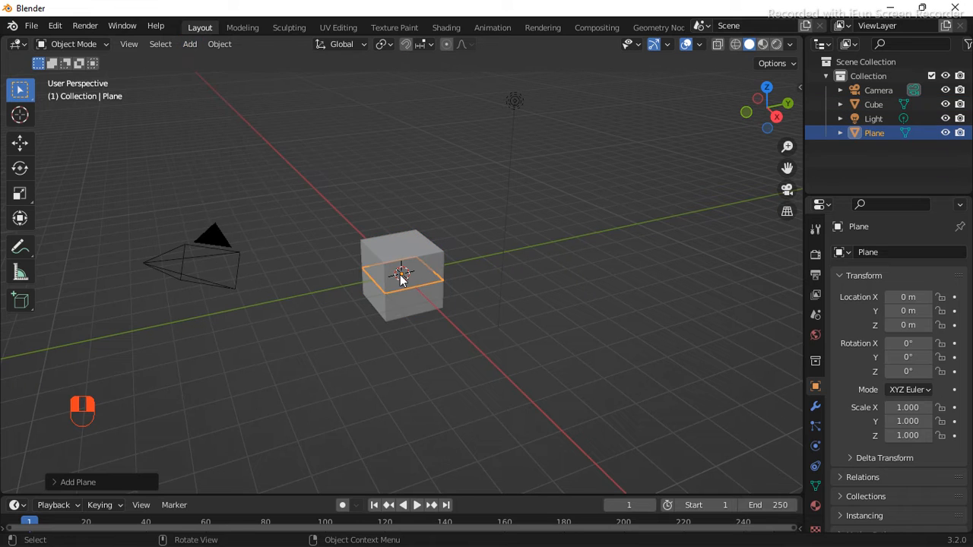
{"action": "key", "text": "s"}
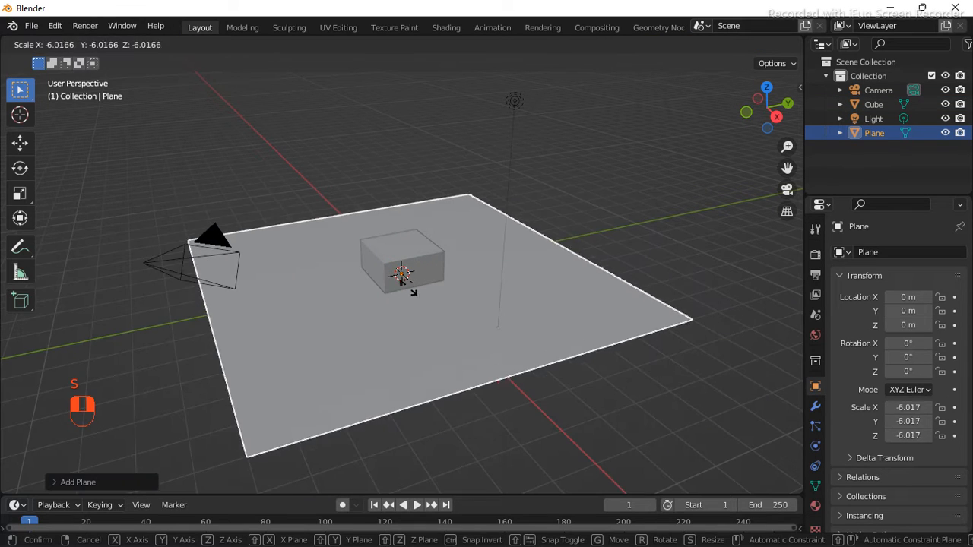
{"action": "left_click", "coordinate": [403, 287]}
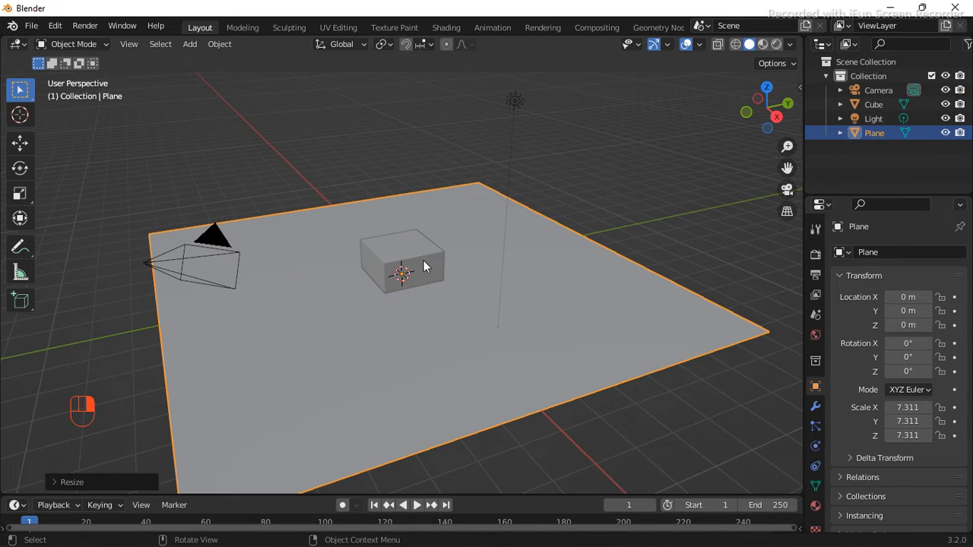
Step: Move the cube up above the plane to about X -1.02, Y -0.30, Z 1.63 m
{"action": "left_click", "coordinate": [425, 266]}
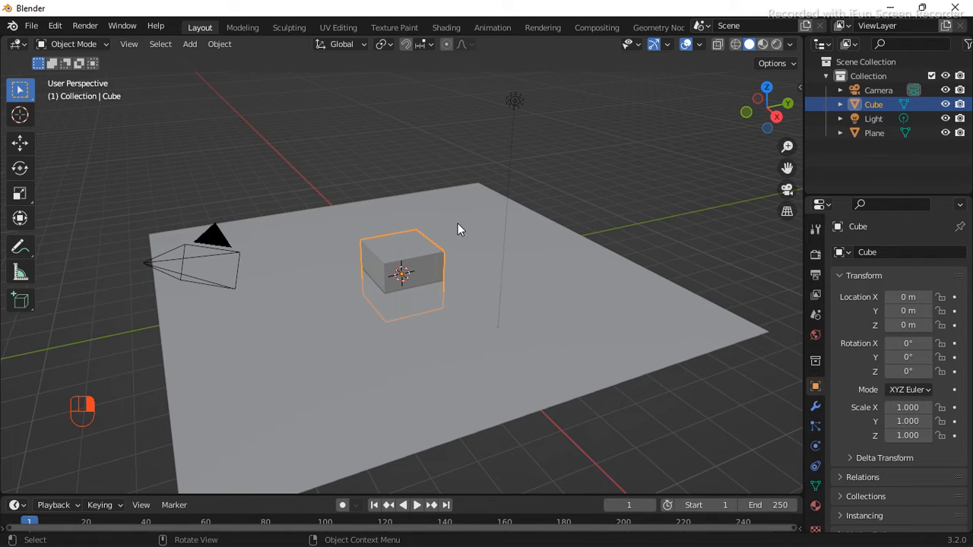
{"action": "key", "text": "g"}
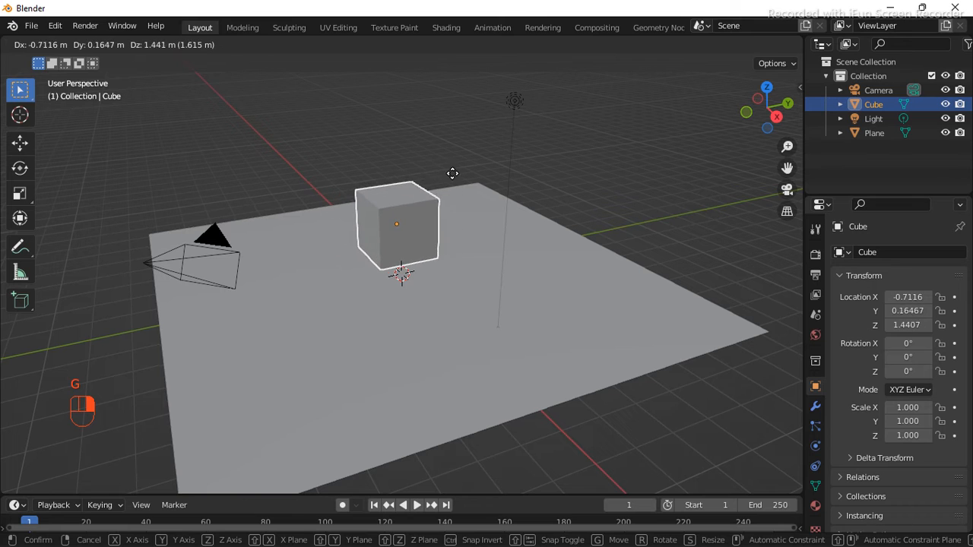
{"action": "left_click", "coordinate": [435, 170]}
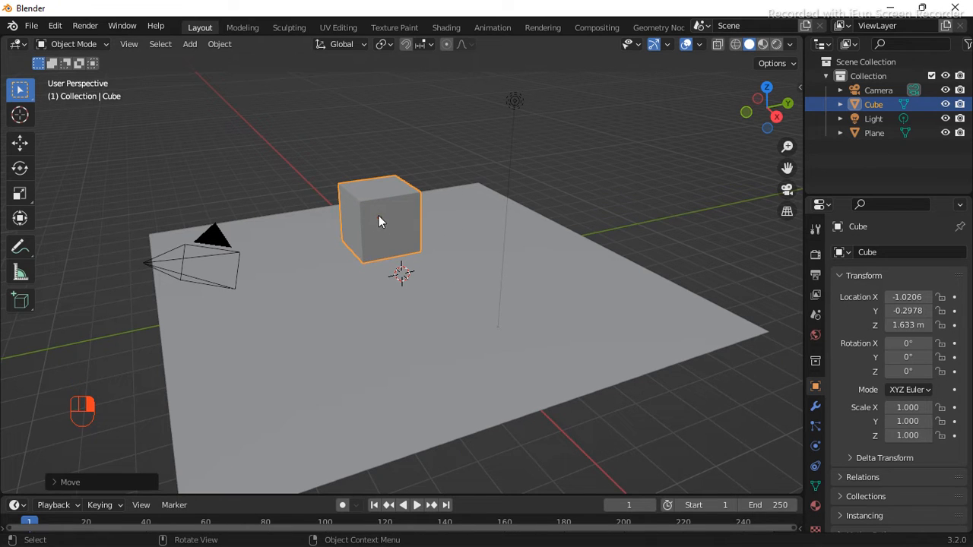
Step: Scale the cube up uniformly to about 3.61
{"action": "key", "text": "s"}
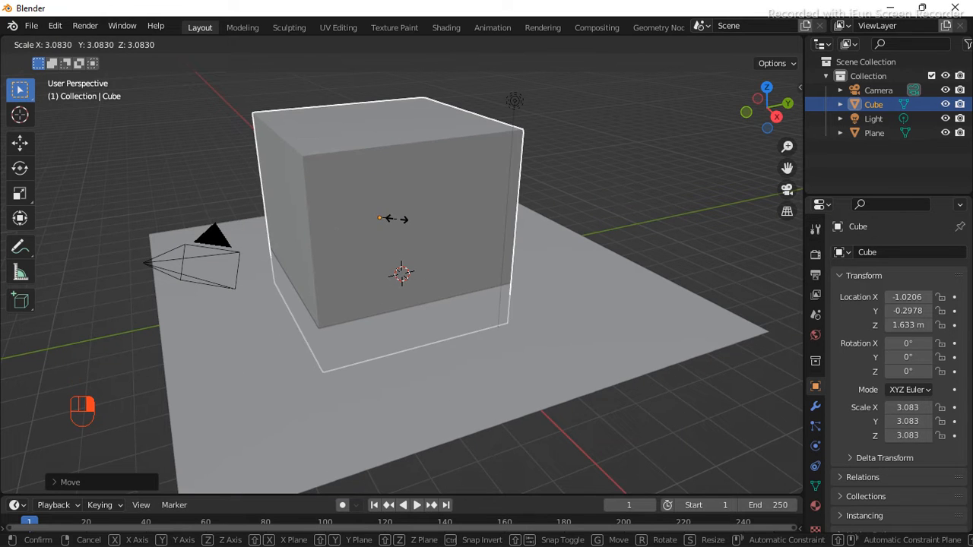
{"action": "left_click", "coordinate": [396, 219]}
{"action": "scroll", "coordinate": [388, 170], "scroll_direction": "down", "scroll_amount": 3}
{"action": "middle_click_drag", "start_coordinate": [391, 170], "coordinate": [371, 192]}
{"action": "scroll", "coordinate": [371, 191], "scroll_direction": "down", "scroll_amount": 2}
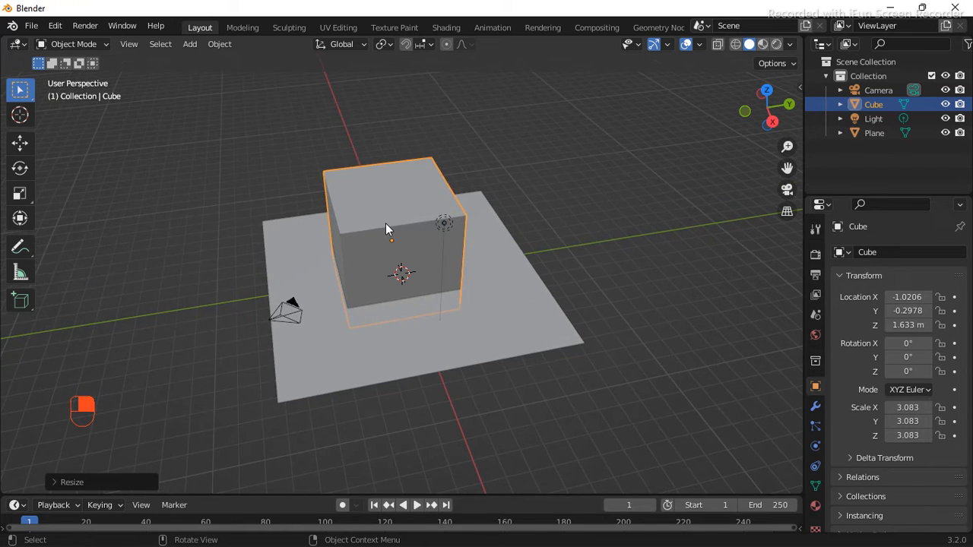
{"action": "key", "text": "s"}
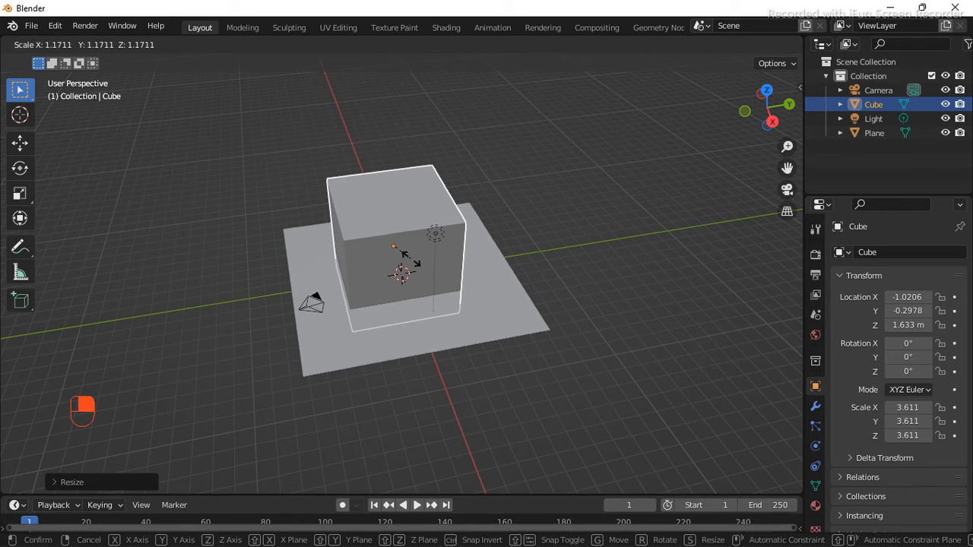
{"action": "left_click", "coordinate": [411, 262]}
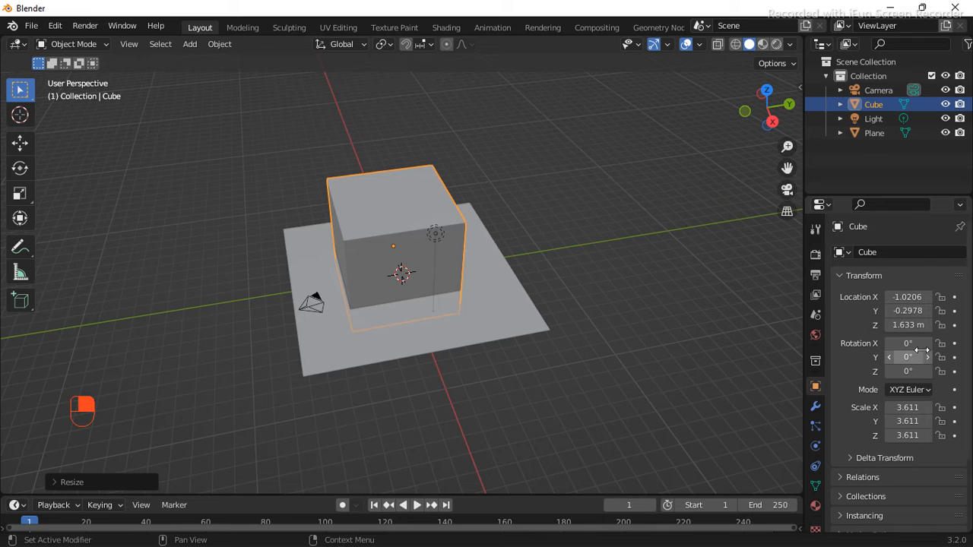
Step: Try small changes to the cube's X rotation and step it back to 0°
{"action": "left_click_drag", "start_coordinate": [926, 346], "coordinate": [943, 346]}
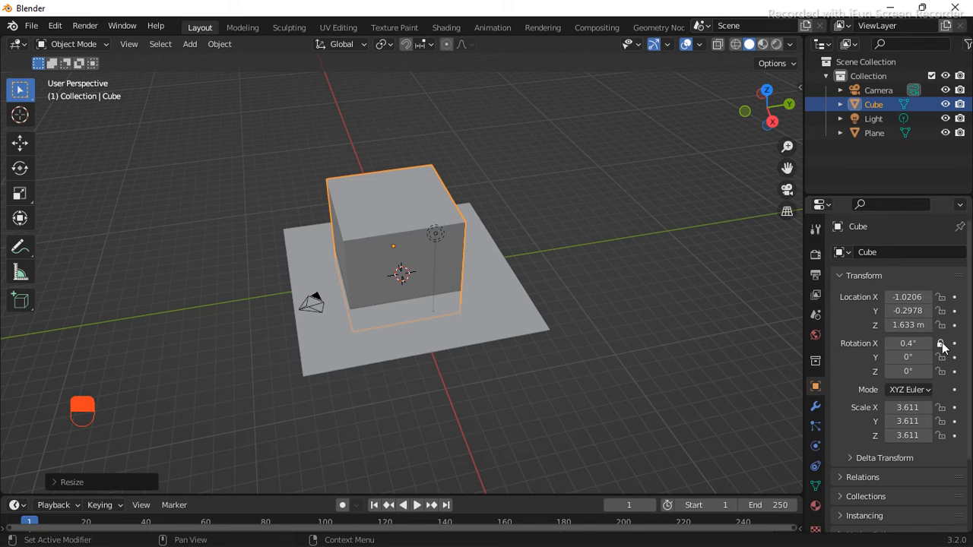
{"action": "left_click", "coordinate": [927, 344]}
{"action": "left_click", "coordinate": [928, 344]}
{"action": "left_click", "coordinate": [927, 344]}
{"action": "left_click", "coordinate": [928, 344]}
{"action": "left_click", "coordinate": [928, 344]}
{"action": "left_click", "coordinate": [927, 345]}
{"action": "left_click", "coordinate": [888, 345]}
{"action": "left_click", "coordinate": [887, 344]}
{"action": "left_click", "coordinate": [887, 345]}
{"action": "left_click", "coordinate": [888, 344]}
{"action": "left_click", "coordinate": [887, 345]}
{"action": "left_click", "coordinate": [887, 345]}
{"action": "left_click", "coordinate": [887, 345]}
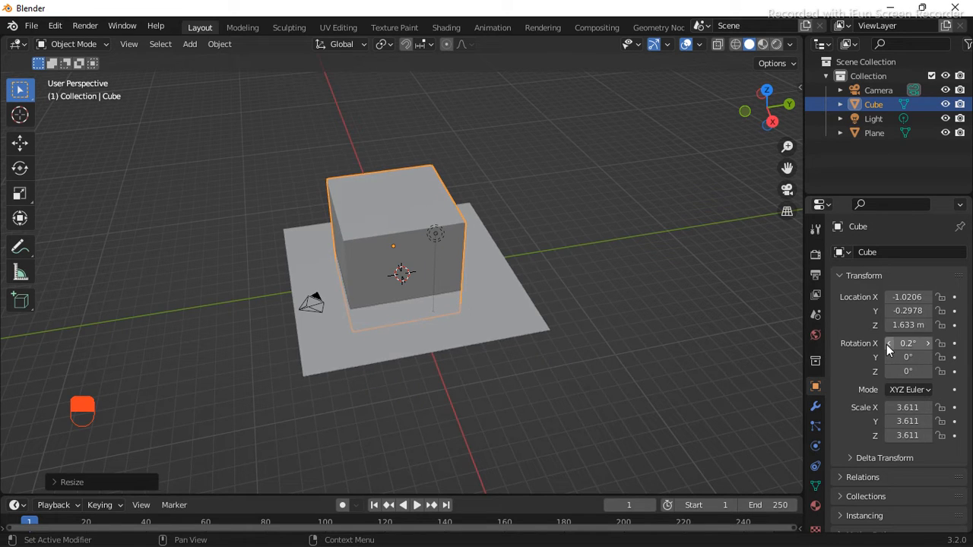
{"action": "left_click", "coordinate": [887, 345]}
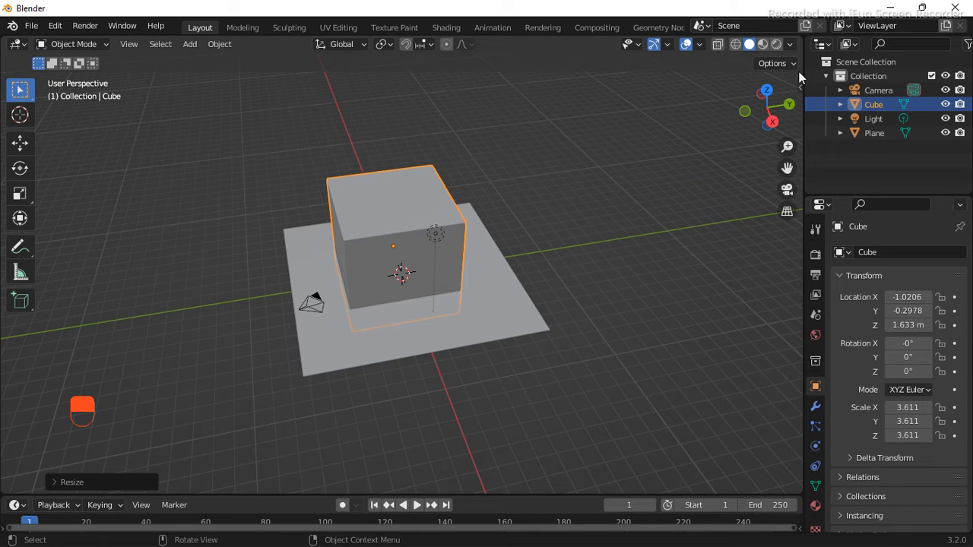
Step: Split the 3D viewport into an upper and a lower view, and divide the lower view with vertical splits
{"action": "left_click_drag", "start_coordinate": [799, 36], "coordinate": [788, 135]}
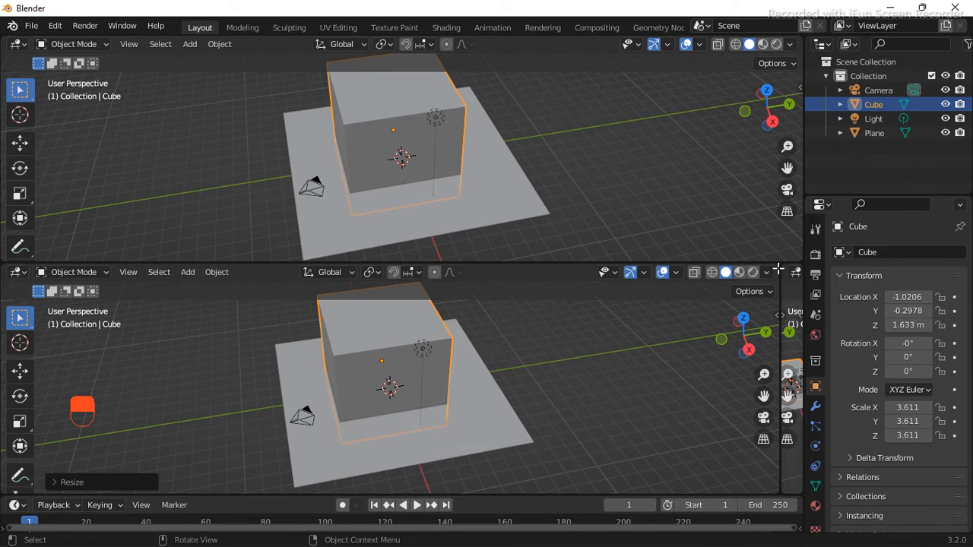
{"action": "left_click_drag", "start_coordinate": [779, 268], "coordinate": [507, 289]}
{"action": "left_click", "coordinate": [681, 378]}
{"action": "left_click_drag", "start_coordinate": [656, 282], "coordinate": [791, 308]}
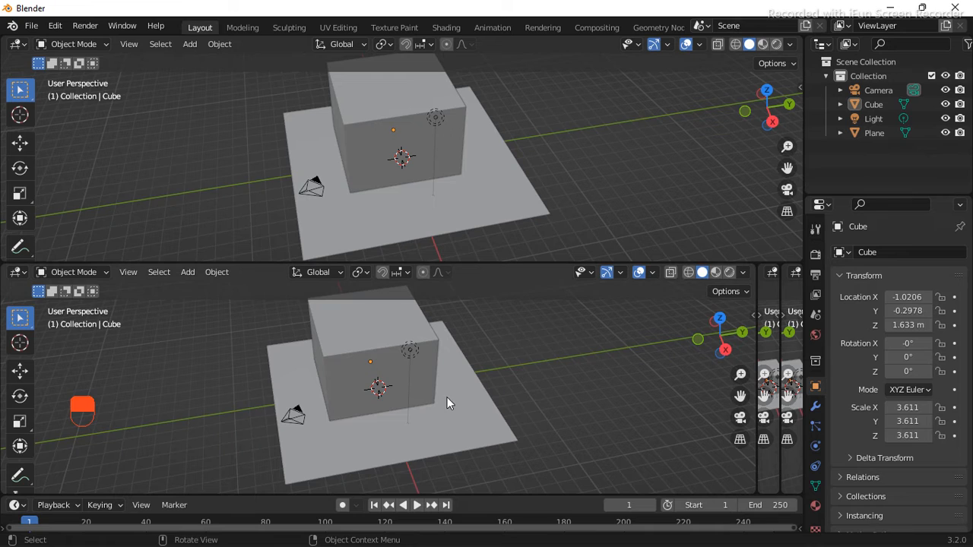
Step: Switch the upper 3D viewport to the Shader Editor
{"action": "left_click", "coordinate": [429, 350]}
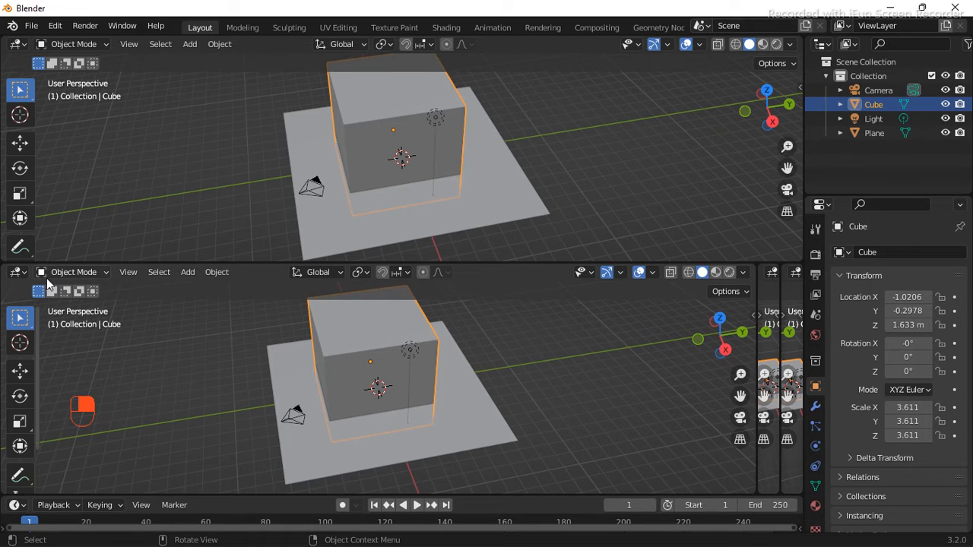
{"action": "left_click", "coordinate": [154, 128]}
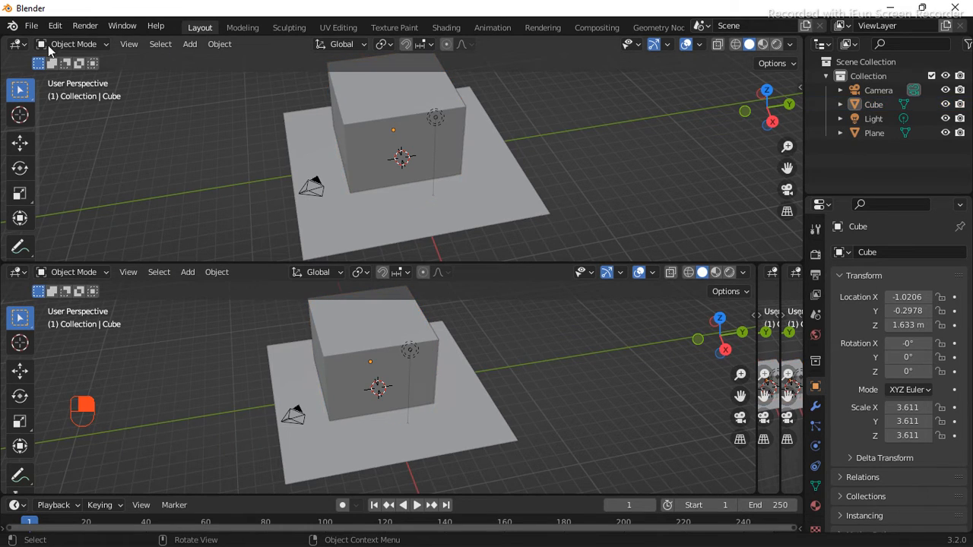
{"action": "left_click", "coordinate": [42, 46]}
{"action": "left_click", "coordinate": [21, 45]}
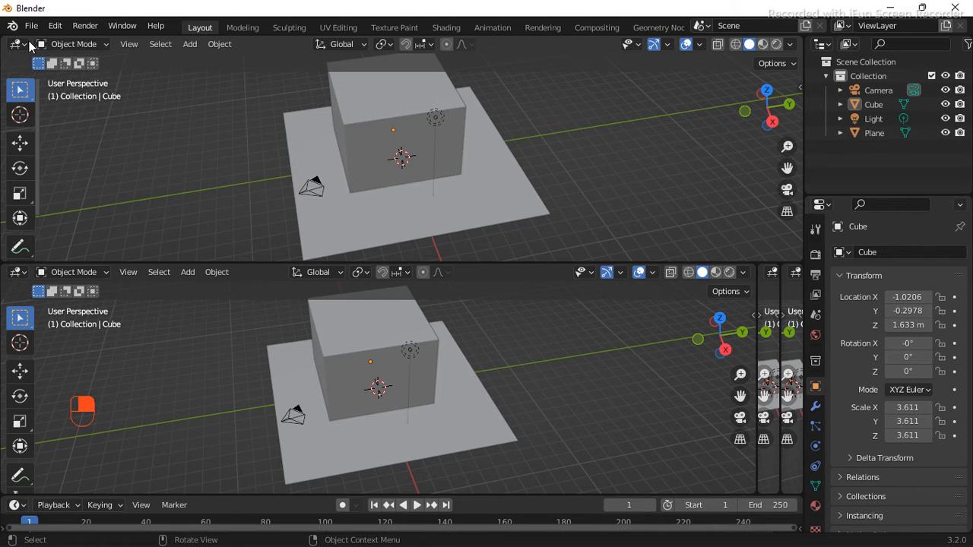
{"action": "left_click", "coordinate": [20, 46]}
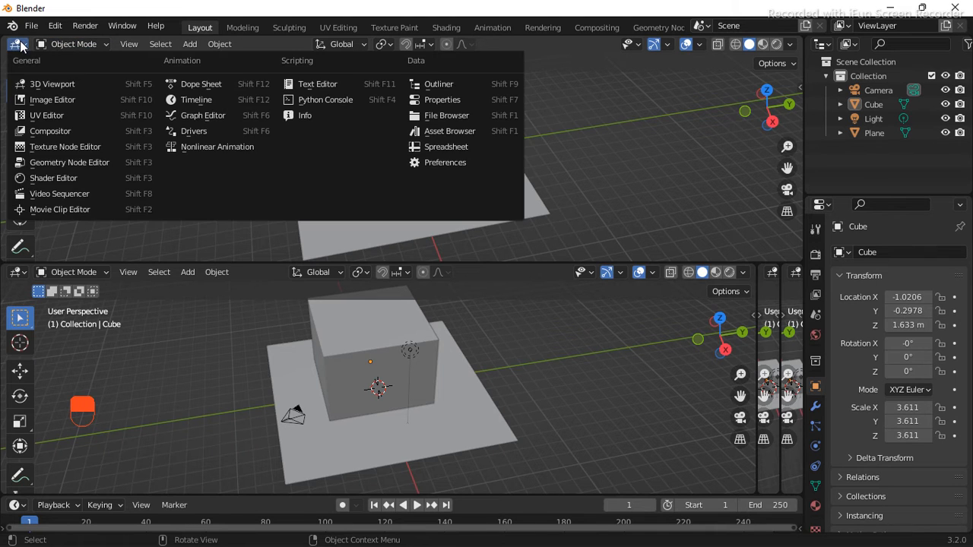
{"action": "left_click", "coordinate": [53, 182]}
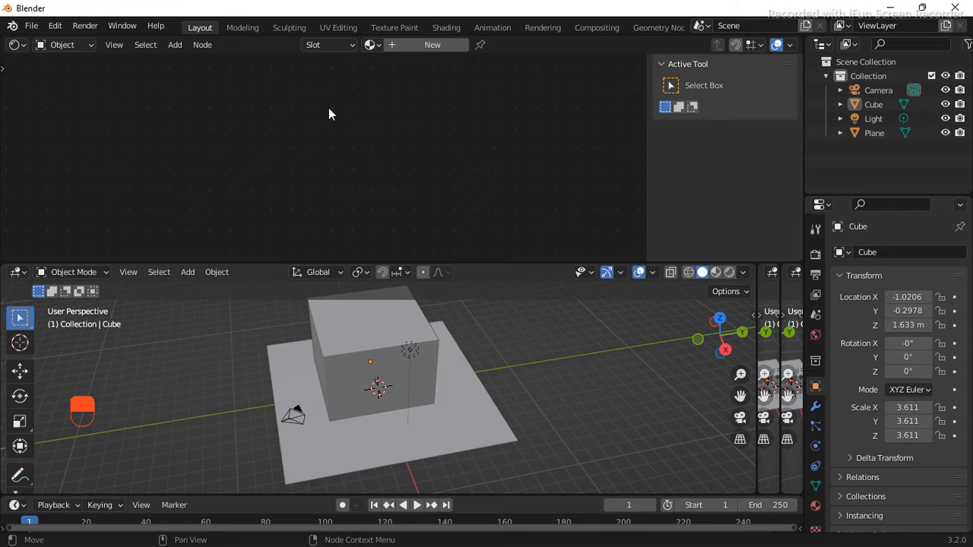
Step: Create a new material for the cube and shift its two nodes up toward the Shader Editor's upper edge
{"action": "left_click", "coordinate": [433, 46]}
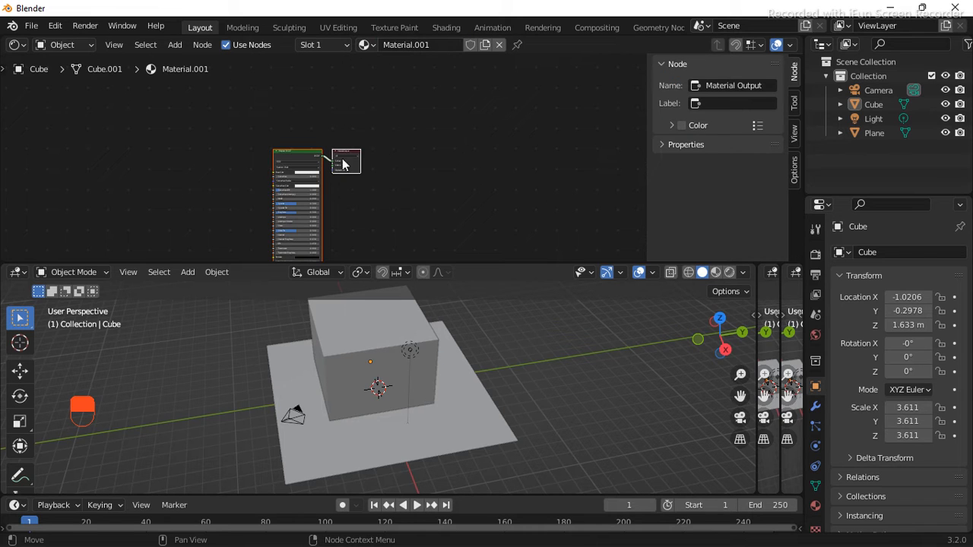
{"action": "scroll", "coordinate": [342, 161], "scroll_direction": "up", "scroll_amount": 7}
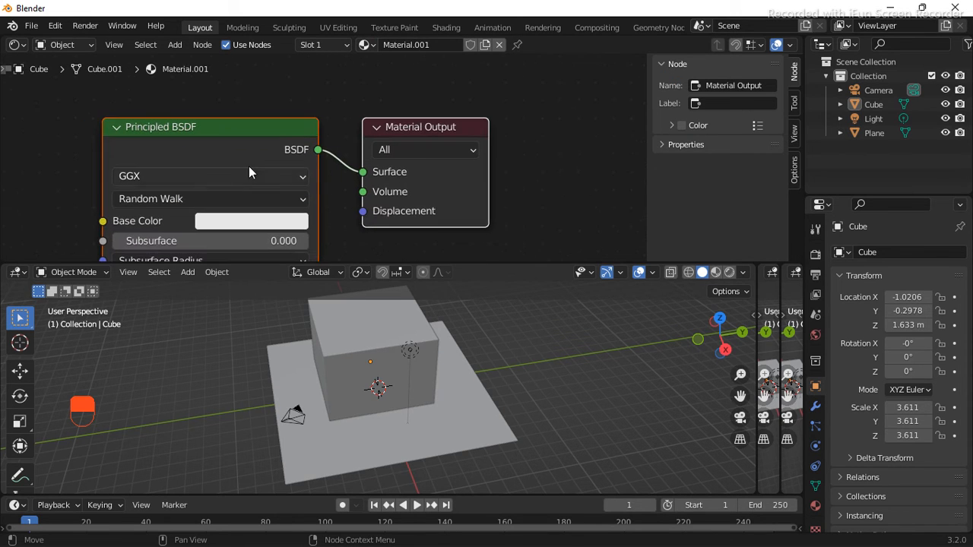
{"action": "key", "text": "g"}
{"action": "left_click", "coordinate": [348, 143]}
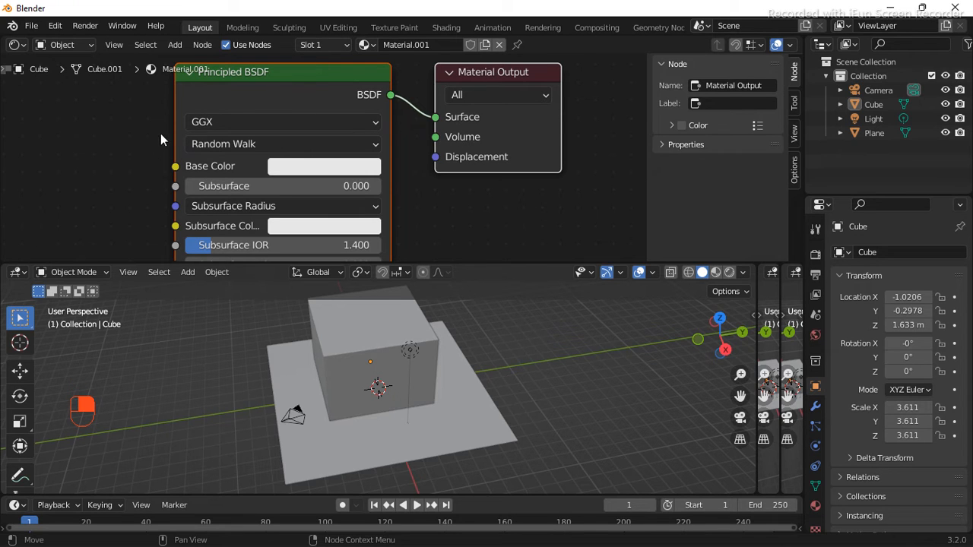
Step: Add an Emission node and place it to the left of the Principled BSDF node, leaving a gap between them
{"action": "key", "text": "shift+a"}
{"action": "mouse_move", "coordinate": [127, 161]}
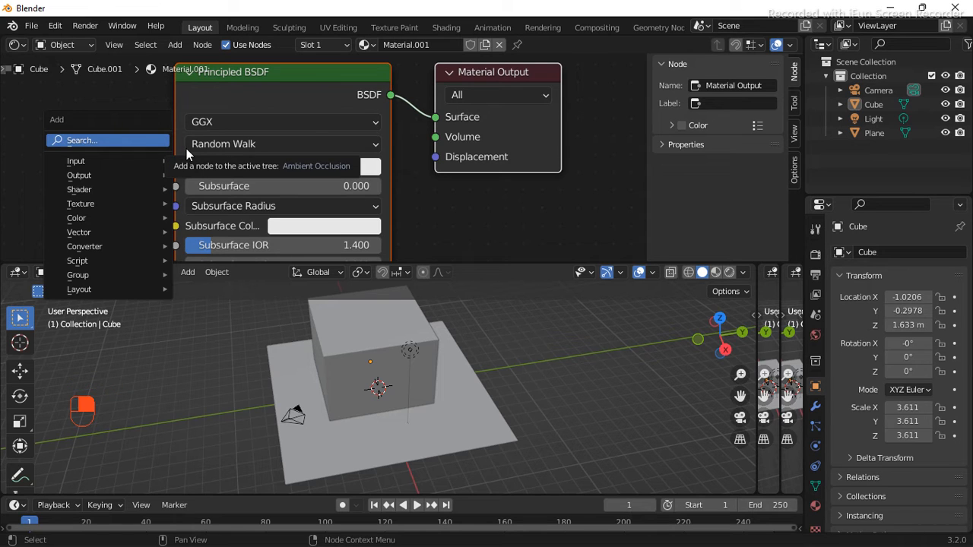
{"action": "left_click", "coordinate": [99, 136]}
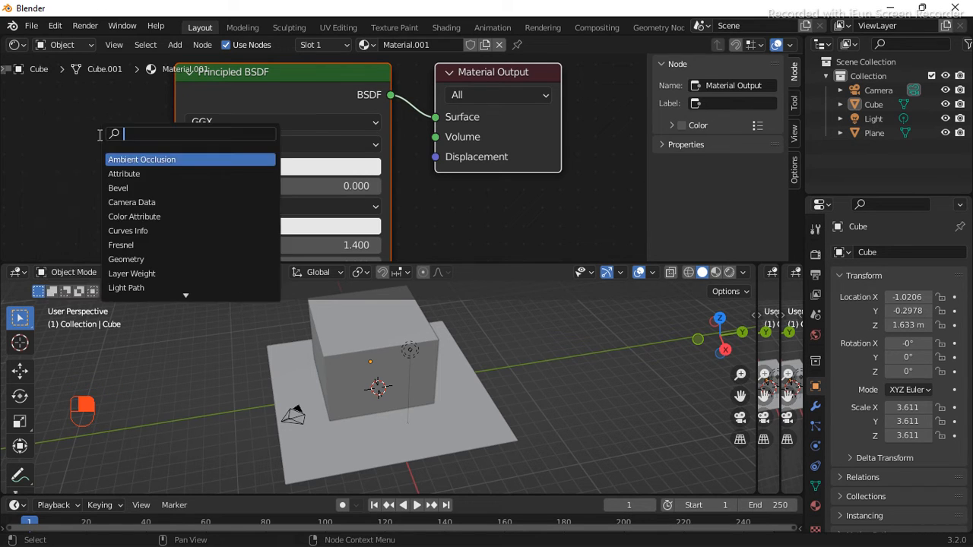
{"action": "type", "text": "emm"}
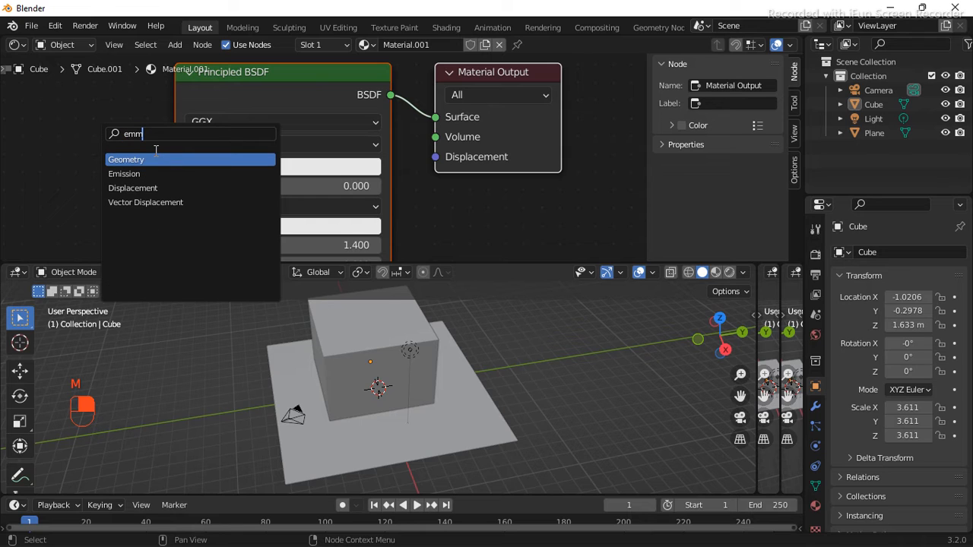
{"action": "left_click", "coordinate": [149, 174]}
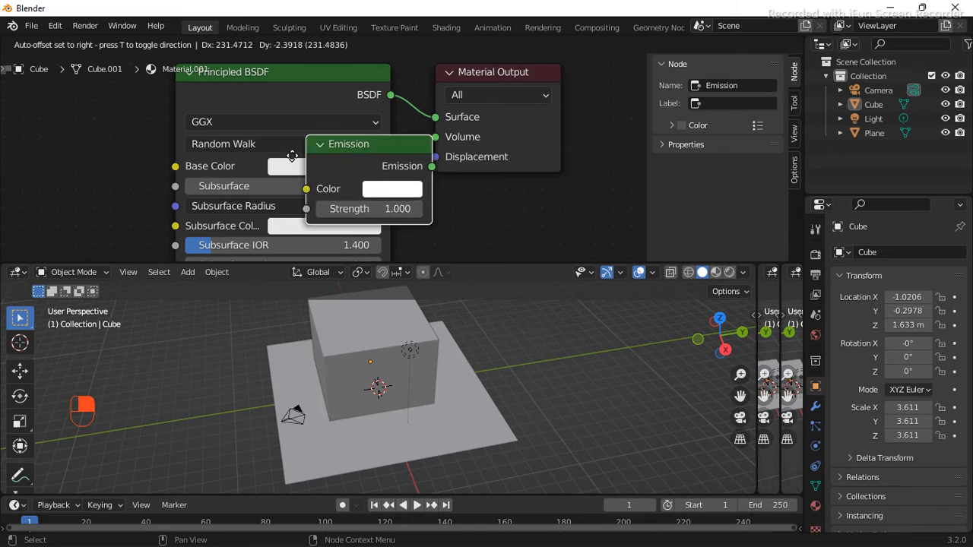
{"action": "left_click", "coordinate": [88, 141]}
{"action": "scroll", "coordinate": [283, 180], "scroll_direction": "down", "scroll_amount": 2}
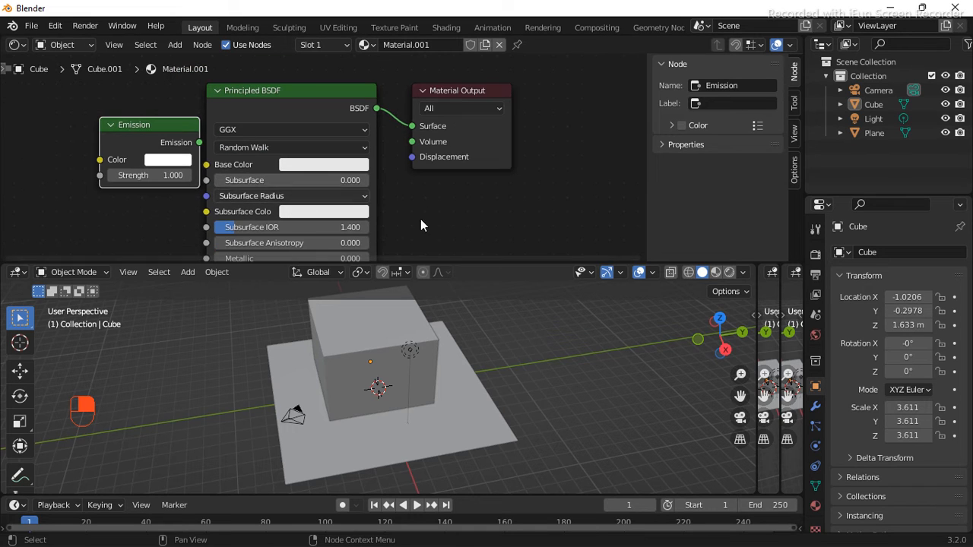
{"action": "key", "text": "g"}
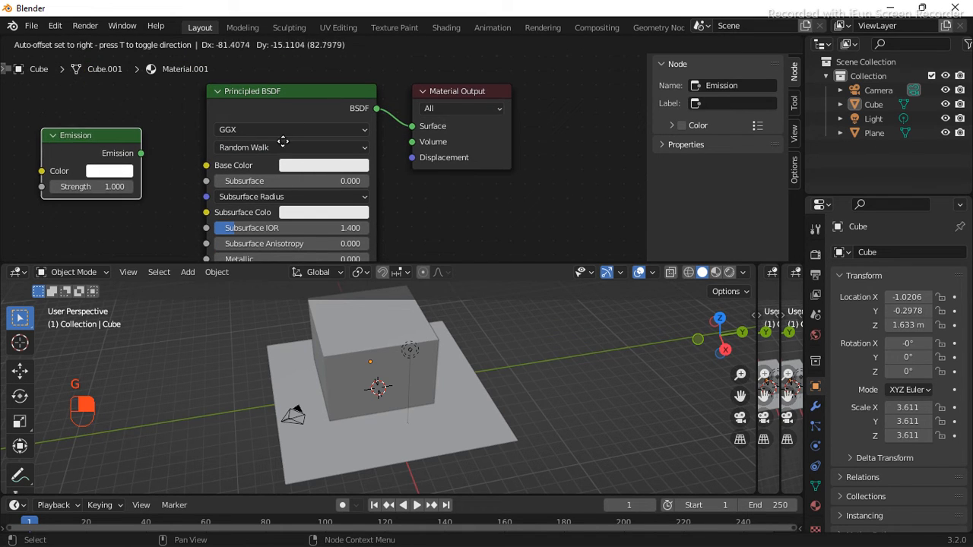
{"action": "left_click", "coordinate": [285, 137]}
Step: Raise the Principled BSDF node above the Emission node and enlarge the Shader Editor by lowering its border with the 3D viewport
{"action": "left_click_drag", "start_coordinate": [299, 95], "coordinate": [302, 51]}
{"action": "scroll", "coordinate": [304, 149], "scroll_direction": "down", "scroll_amount": 5}
{"action": "scroll", "coordinate": [292, 210], "scroll_direction": "up", "scroll_amount": 2}
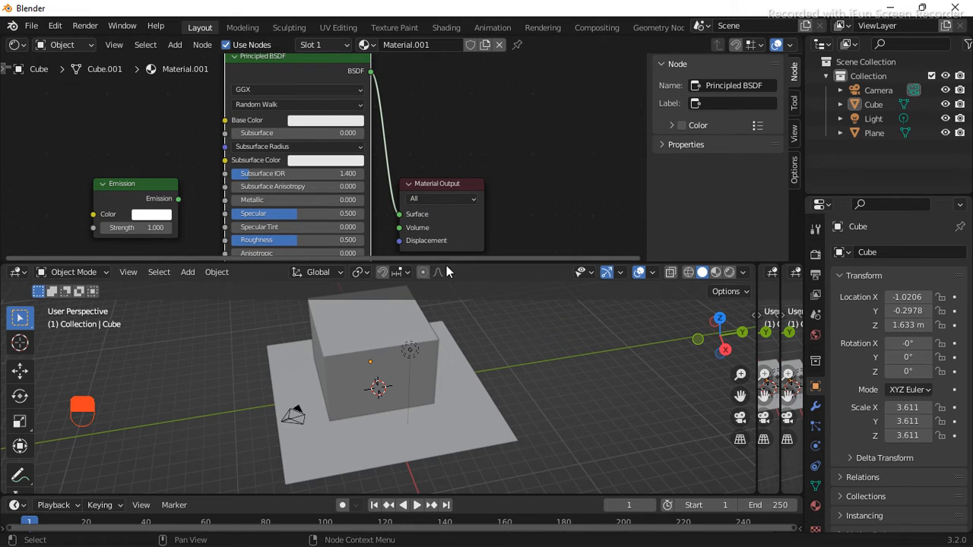
{"action": "left_click_drag", "start_coordinate": [446, 265], "coordinate": [446, 339]}
{"action": "scroll", "coordinate": [308, 233], "scroll_direction": "down", "scroll_amount": 1}
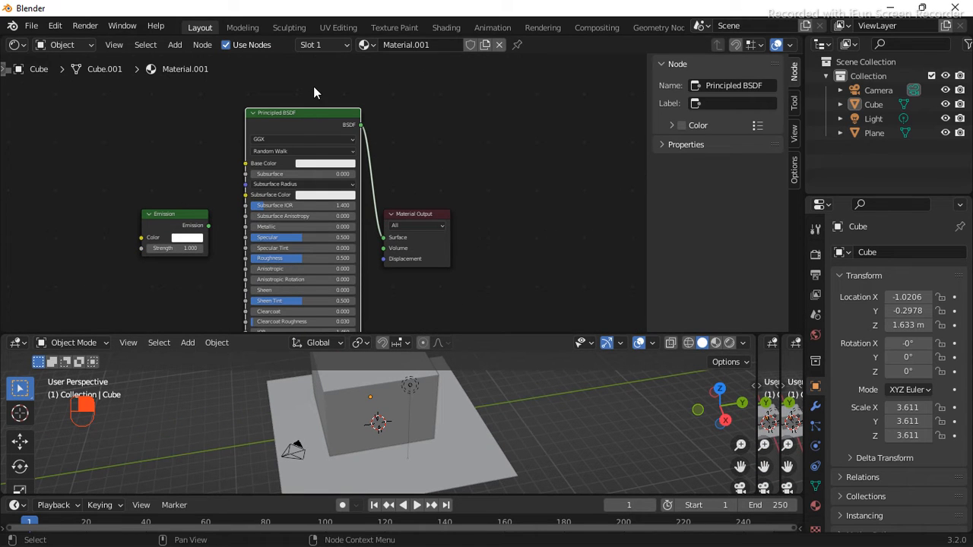
Step: Move the Principled BSDF node much farther up, away from the Emission and Material Output nodes
{"action": "key", "text": "g"}
{"action": "key", "text": "Escape"}
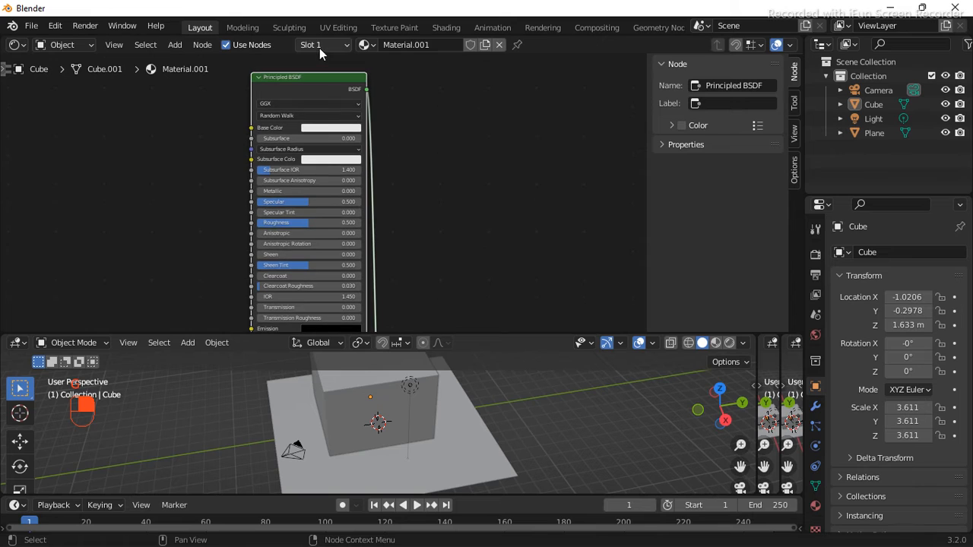
{"action": "scroll", "coordinate": [293, 280], "scroll_direction": "down", "scroll_amount": 2}
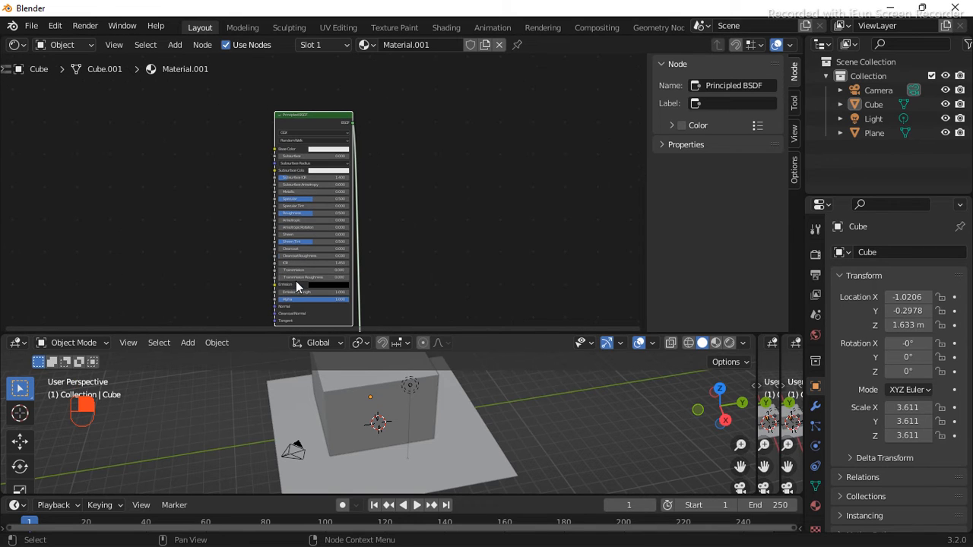
{"action": "key", "text": "ctrl"}
{"action": "middle_click_drag", "start_coordinate": [244, 205], "coordinate": [254, 157], "text": "ctrl"}
{"action": "left_click_drag", "start_coordinate": [304, 200], "coordinate": [306, 114]}
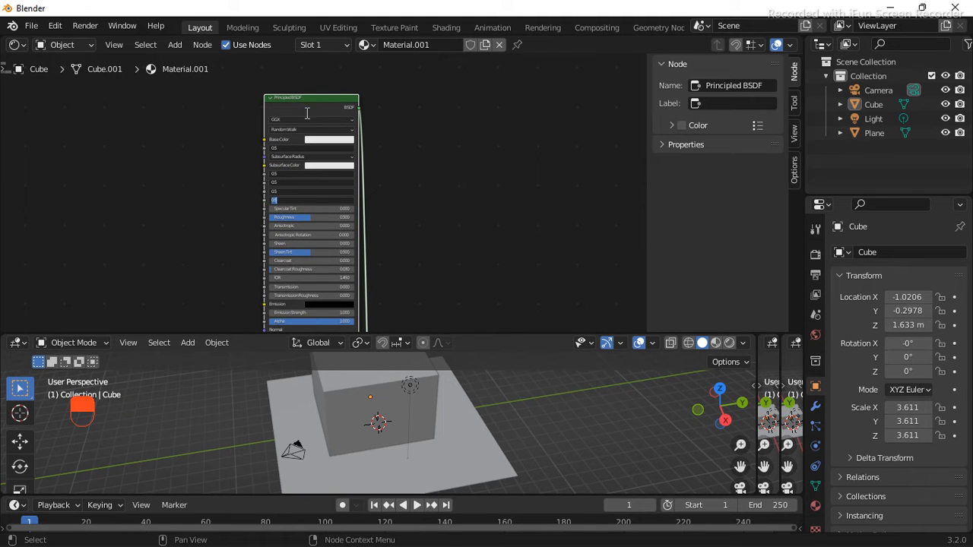
{"action": "key", "text": "Return"}
{"action": "left_click_drag", "start_coordinate": [321, 109], "coordinate": [326, 51]}
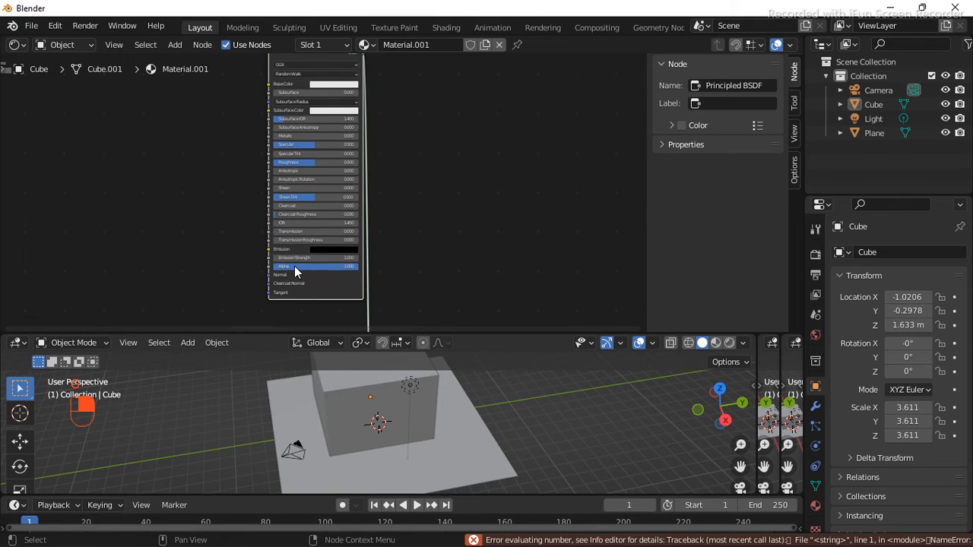
{"action": "scroll", "coordinate": [294, 266], "scroll_direction": "up", "scroll_amount": 2}
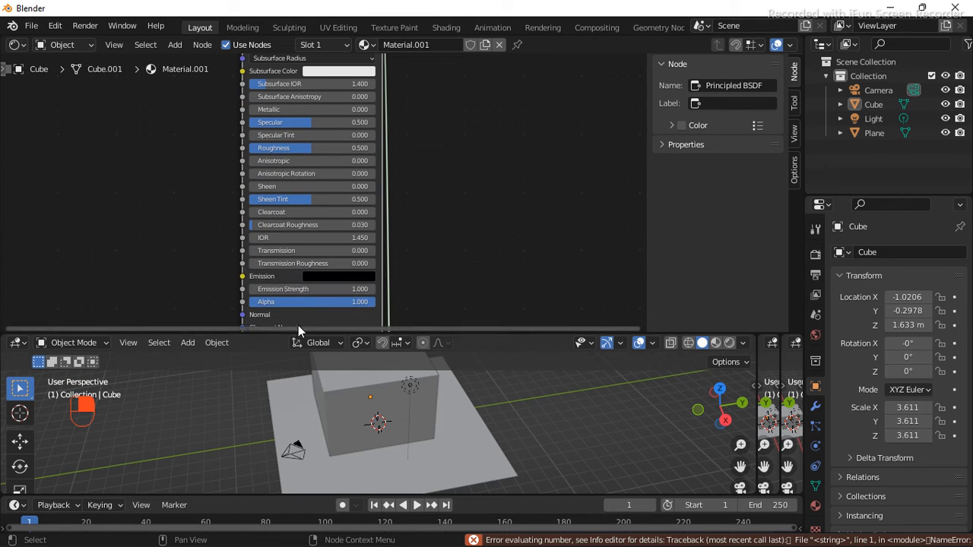
{"action": "left_click", "coordinate": [312, 289]}
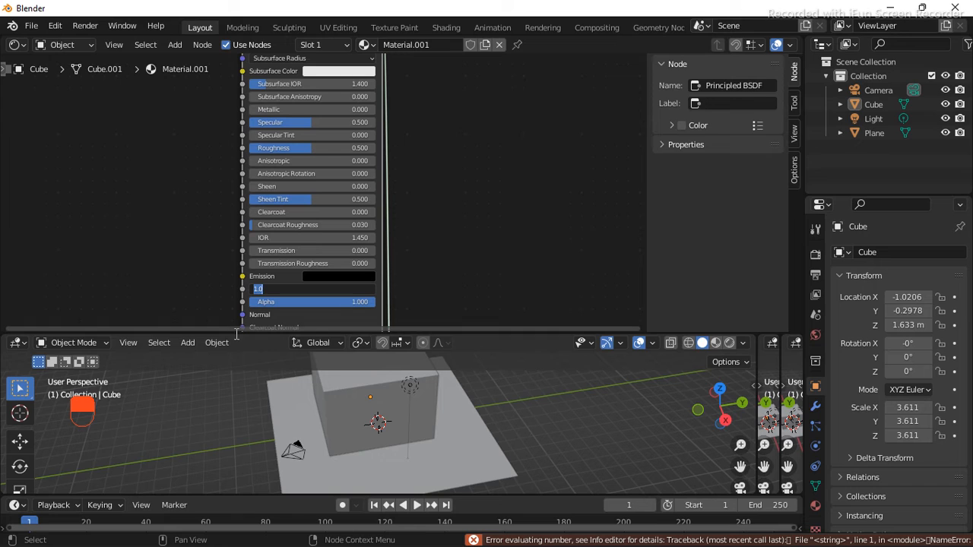
{"action": "left_click", "coordinate": [511, 209]}
Step: Bring the Principled BSDF node back down toward the Emission and Material Output nodes
{"action": "scroll", "coordinate": [517, 209], "scroll_direction": "down", "scroll_amount": 4}
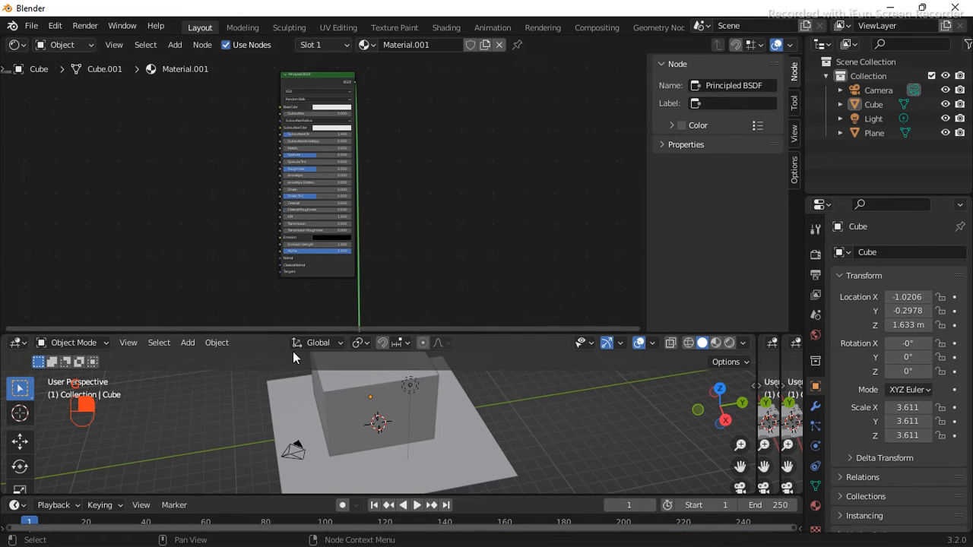
{"action": "left_click", "coordinate": [293, 196]}
{"action": "left_click", "coordinate": [394, 86]}
{"action": "left_click_drag", "start_coordinate": [306, 82], "coordinate": [269, 228]}
{"action": "scroll", "coordinate": [346, 259], "scroll_direction": "down", "scroll_amount": 2}
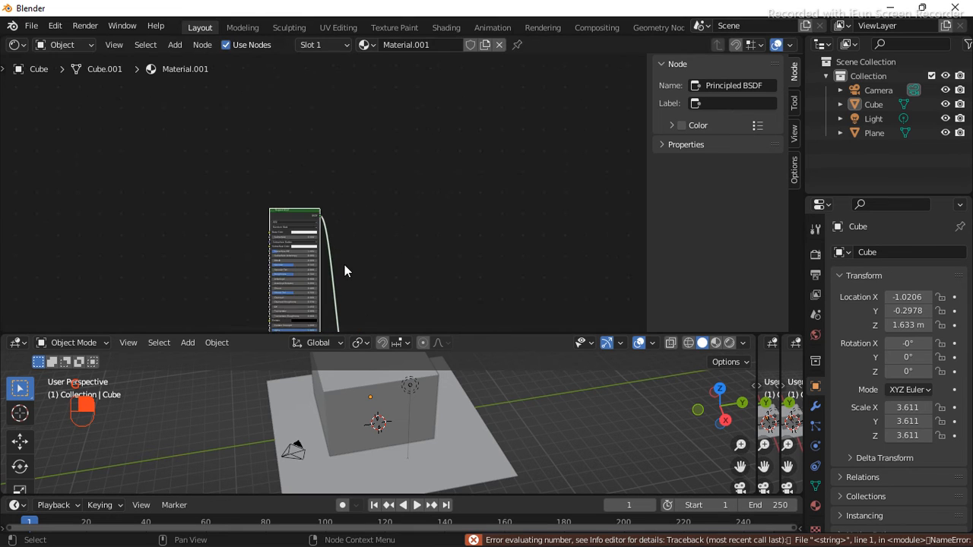
{"action": "middle_click_drag", "start_coordinate": [344, 265], "coordinate": [377, 62], "text": "ctrl"}
{"action": "scroll", "coordinate": [295, 358], "scroll_direction": "up", "scroll_amount": 7}
{"action": "scroll", "coordinate": [294, 272], "scroll_direction": "down", "scroll_amount": 5}
{"action": "scroll", "coordinate": [295, 277], "scroll_direction": "down", "scroll_amount": 2}
Step: Select all three material nodes and reposition them together, first upward and then back down
{"action": "left_click_drag", "start_coordinate": [265, 163], "coordinate": [384, 306]}
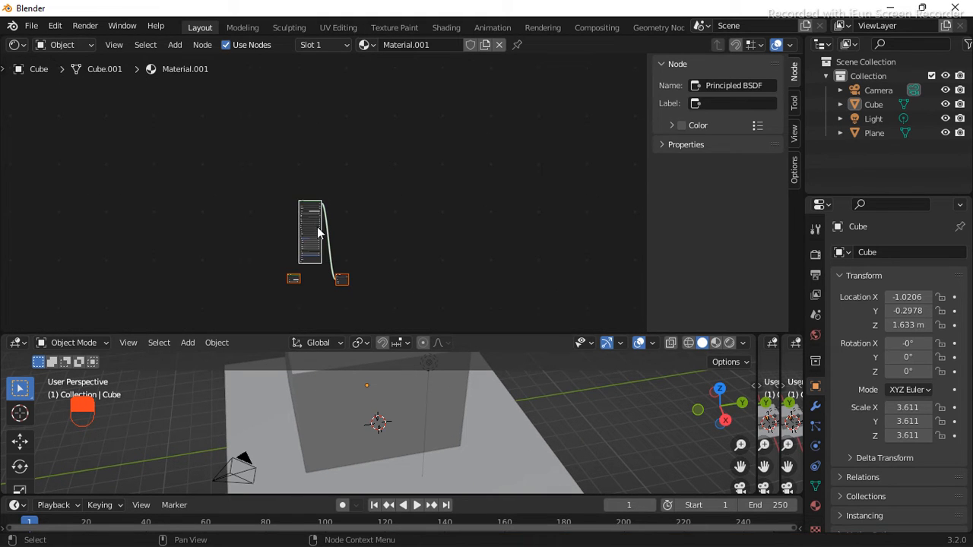
{"action": "key", "text": "g"}
{"action": "left_click", "coordinate": [339, 123]}
{"action": "scroll", "coordinate": [365, 122], "scroll_direction": "up", "scroll_amount": 3}
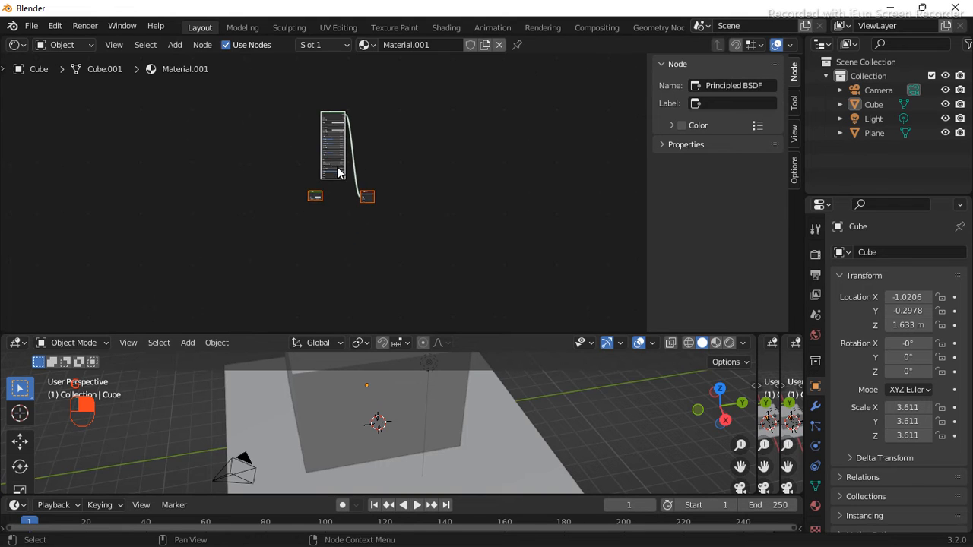
{"action": "key", "text": "g"}
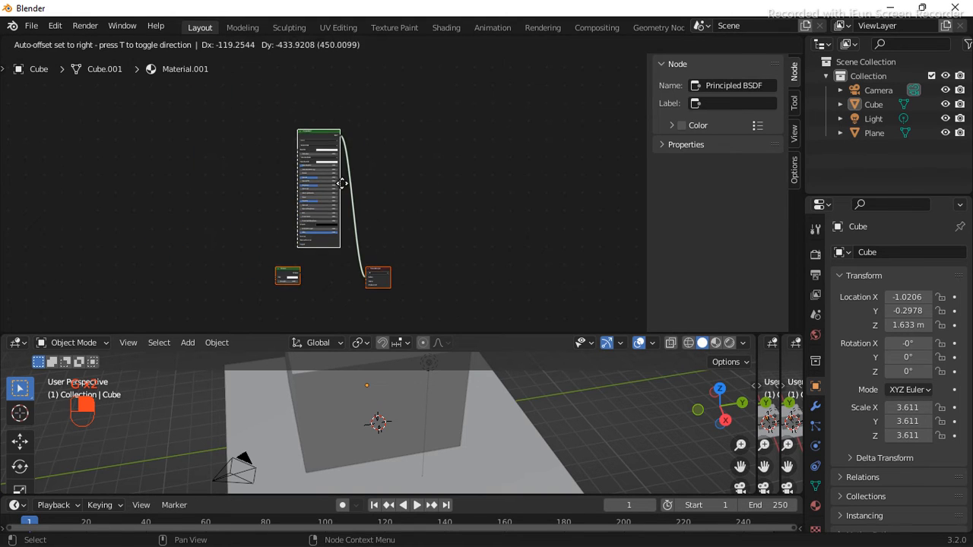
{"action": "left_click", "coordinate": [341, 180]}
{"action": "scroll", "coordinate": [268, 219], "scroll_direction": "up", "scroll_amount": 2}
{"action": "scroll", "coordinate": [344, 269], "scroll_direction": "down", "scroll_amount": 2}
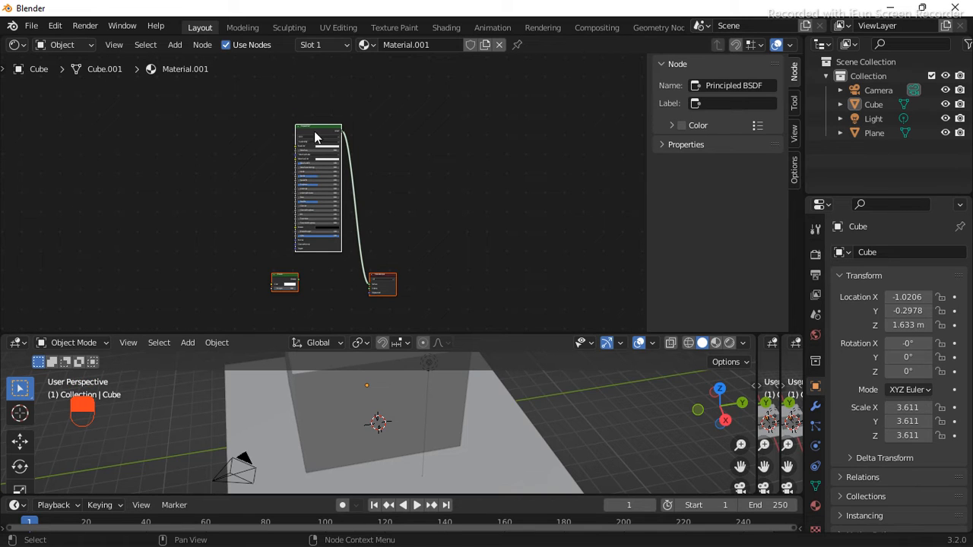
Step: Lower the Principled BSDF node between Emission and Material Output, and move all three nodes up to the middle of the editor
{"action": "key", "text": "g"}
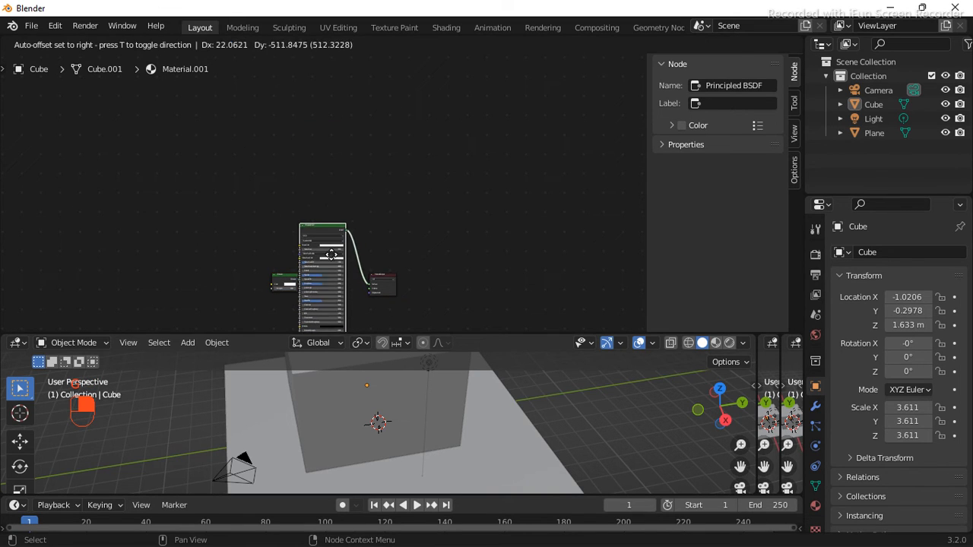
{"action": "left_click", "coordinate": [327, 243]}
{"action": "left_click_drag", "start_coordinate": [218, 210], "coordinate": [428, 323]}
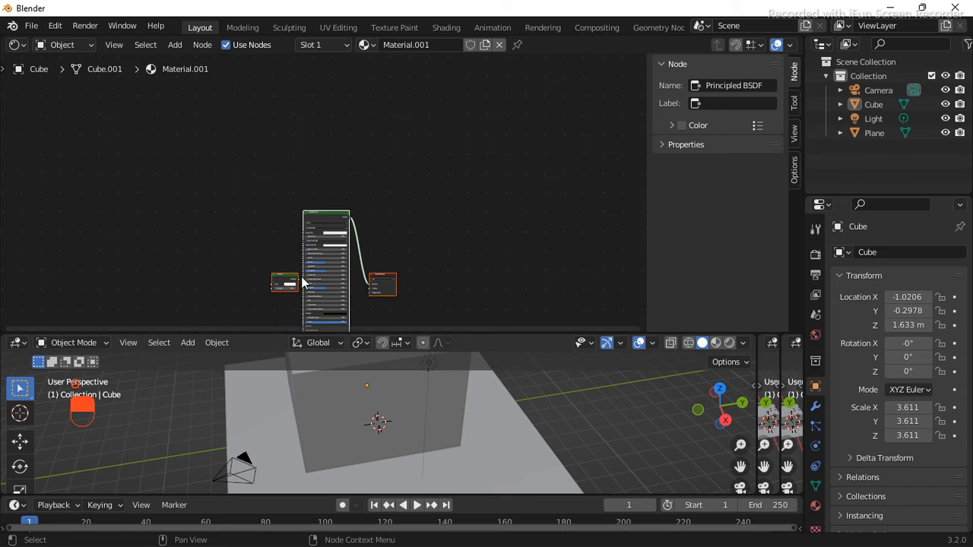
{"action": "scroll", "coordinate": [317, 281], "scroll_direction": "up", "scroll_amount": 1}
{"action": "key", "text": "g"}
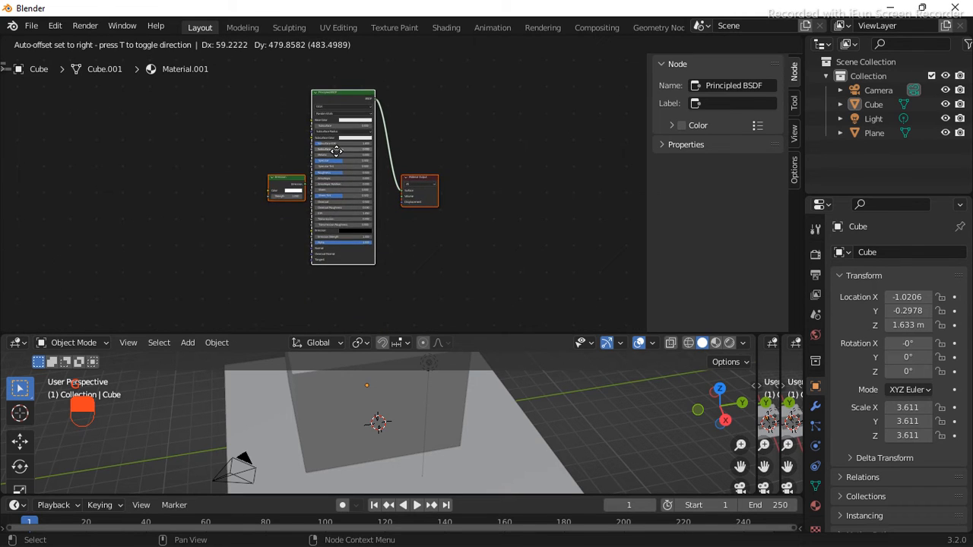
{"action": "left_click", "coordinate": [338, 162]}
{"action": "scroll", "coordinate": [338, 182], "scroll_direction": "up", "scroll_amount": 3}
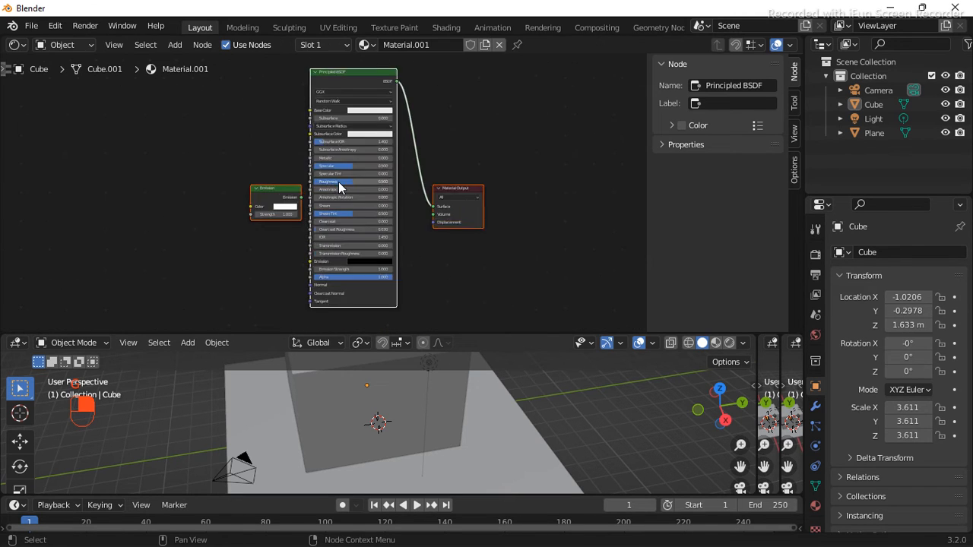
Step: Replace the Principled BSDF link into the Material Output's Surface input with a connection from the Emission node's output
{"action": "left_click_drag", "start_coordinate": [537, 209], "coordinate": [514, 221]}
{"action": "scroll", "coordinate": [312, 222], "scroll_direction": "up", "scroll_amount": 1}
{"action": "left_click", "coordinate": [448, 93]}
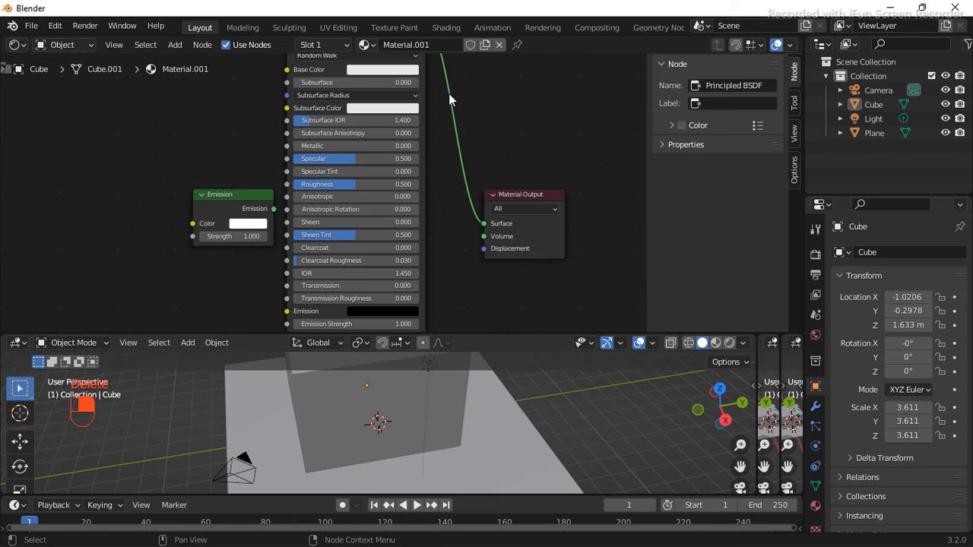
{"action": "mouse_move", "coordinate": [481, 74]}
{"action": "right_mouse_down", "text": "ctrl"}
{"action": "mouse_move", "coordinate": [447, 224]}
{"action": "mouse_move", "coordinate": [458, 142]}
{"action": "right_mouse_up", "text": "ctrl"}
{"action": "right_click", "coordinate": [459, 134]}
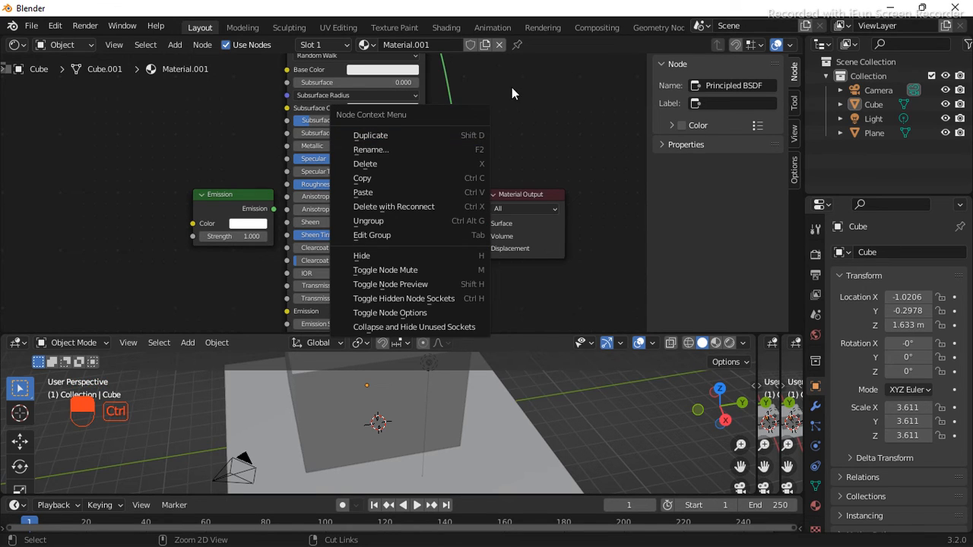
{"action": "middle_click_drag", "start_coordinate": [457, 155], "coordinate": [323, 212], "text": "ctrl"}
{"action": "left_click_drag", "start_coordinate": [276, 207], "coordinate": [480, 223]}
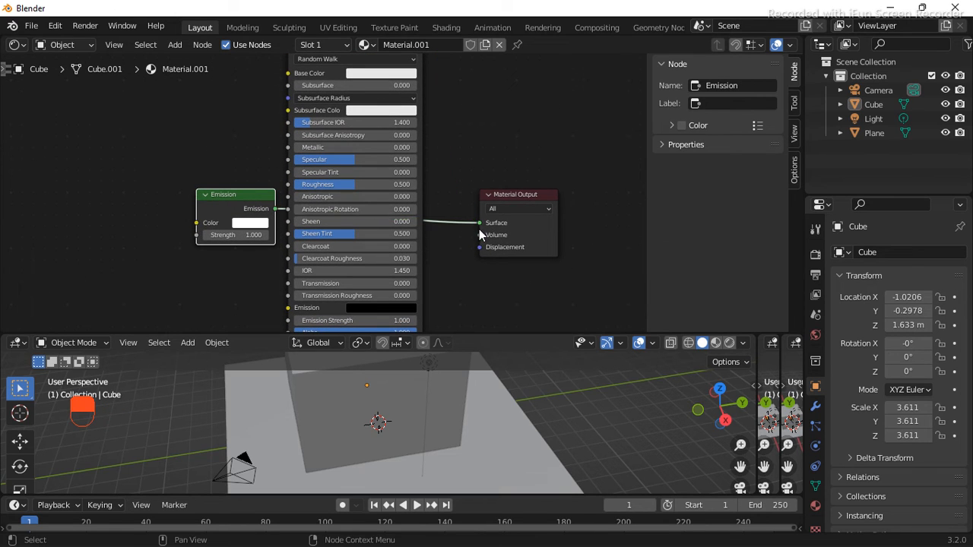
Step: Set the Emission node's color to light pink (H 0.954, S 0.703, V 1.000) and select the cube
{"action": "left_click", "coordinate": [255, 224]}
{"action": "left_click_drag", "start_coordinate": [281, 101], "coordinate": [286, 119]}
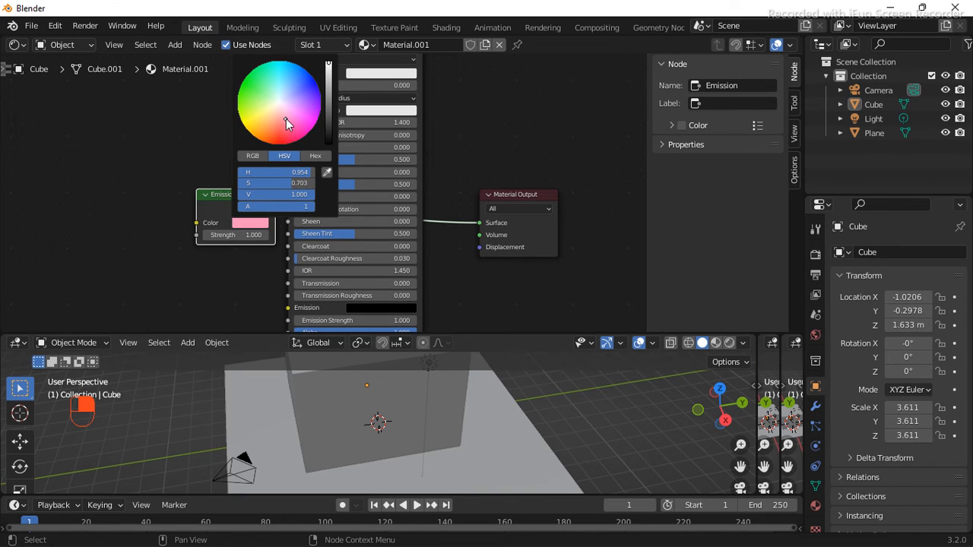
{"action": "left_click", "coordinate": [170, 137]}
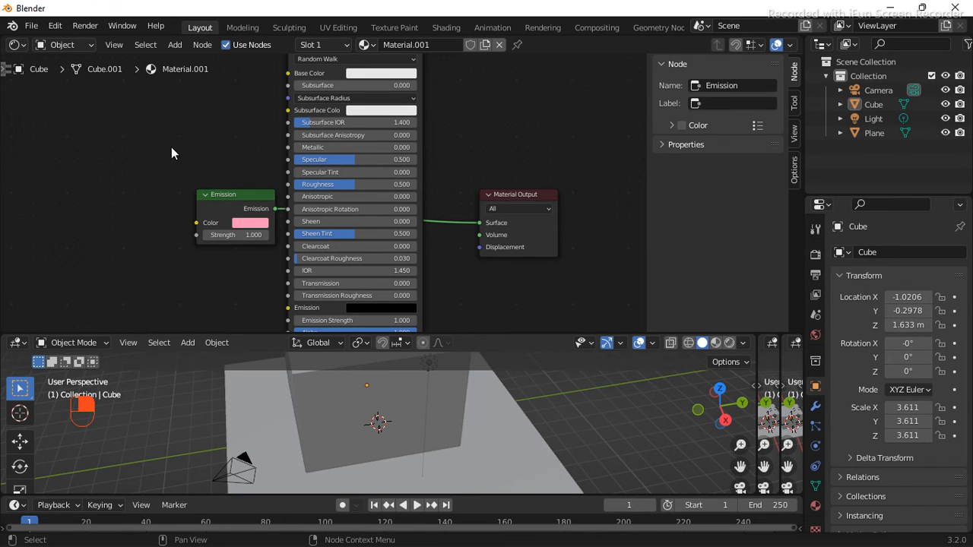
{"action": "left_click", "coordinate": [361, 403]}
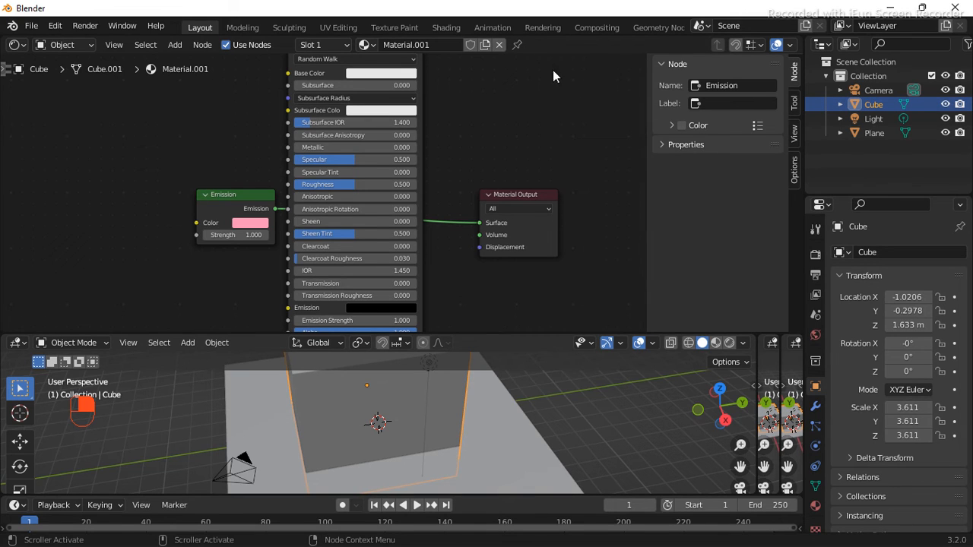
Step: Look through the overlay options and the Rendering and Modeling workspaces, ending back in the Layout workspace
{"action": "left_click", "coordinate": [788, 46]}
{"action": "left_click", "coordinate": [787, 46]}
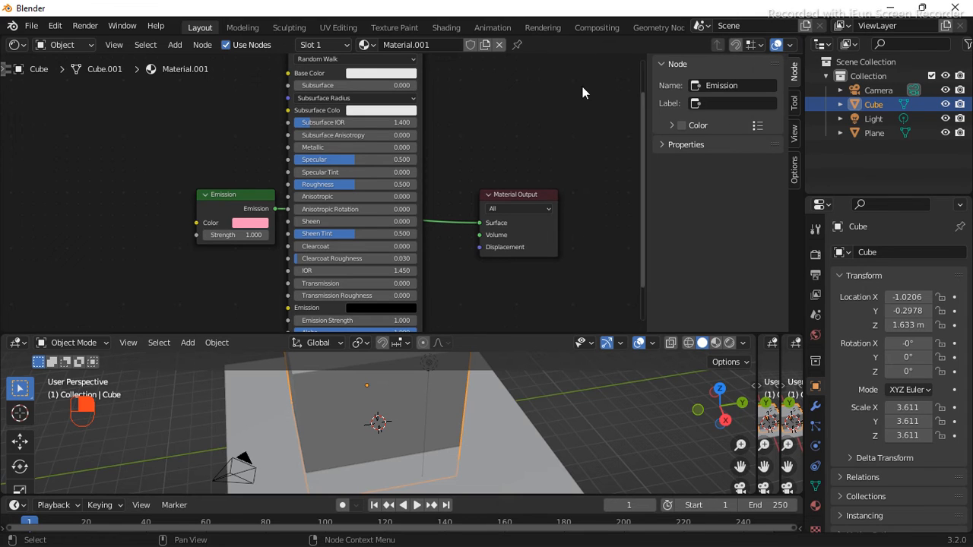
{"action": "left_click", "coordinate": [547, 29]}
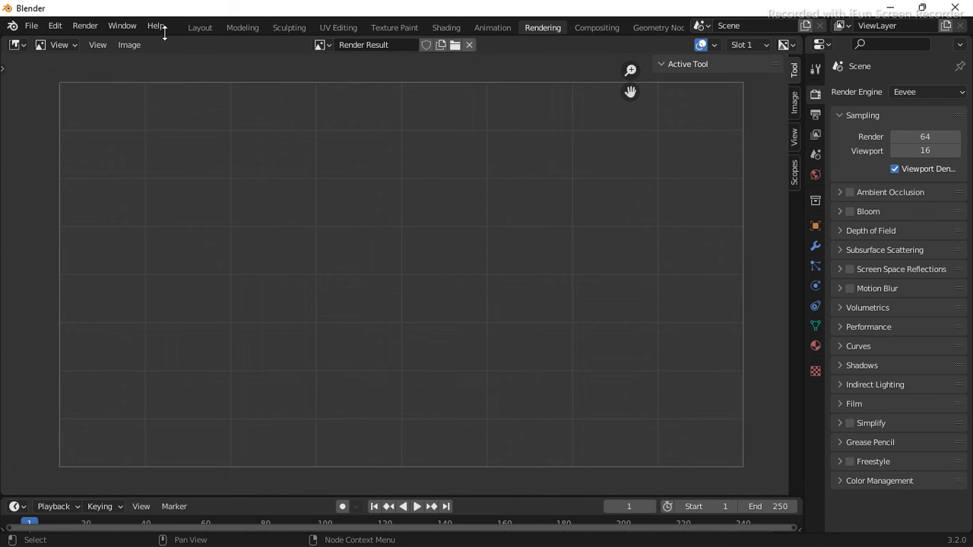
{"action": "left_click", "coordinate": [242, 28]}
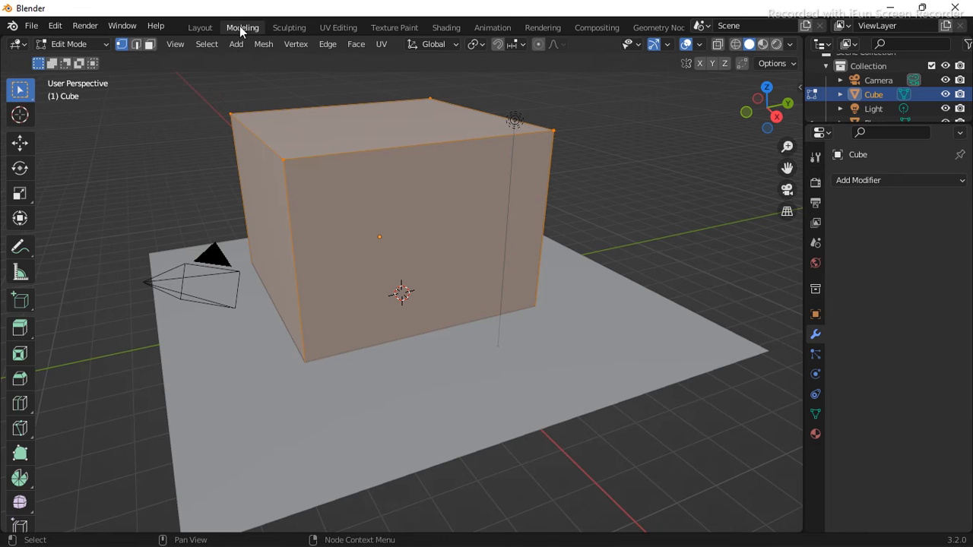
{"action": "scroll", "coordinate": [447, 202], "scroll_direction": "down", "scroll_amount": 2}
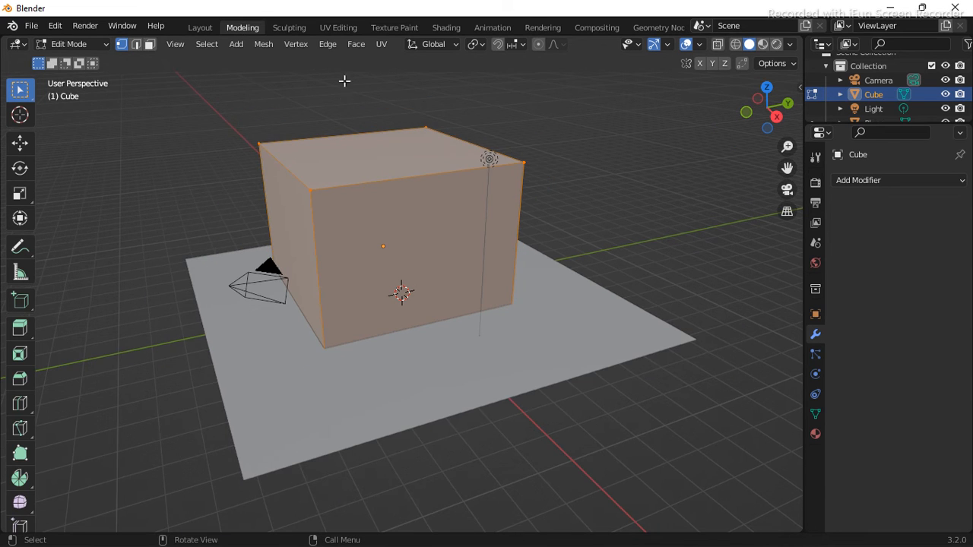
{"action": "left_click", "coordinate": [198, 27]}
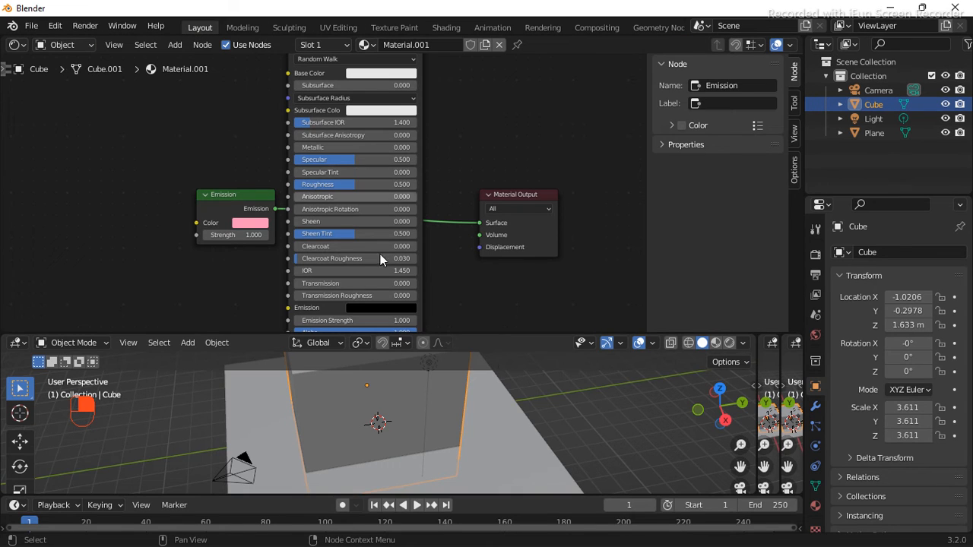
Step: Move the Emission node farther away from the Principled BSDF node so its link is exposed
{"action": "scroll", "coordinate": [402, 390], "scroll_direction": "down", "scroll_amount": 3}
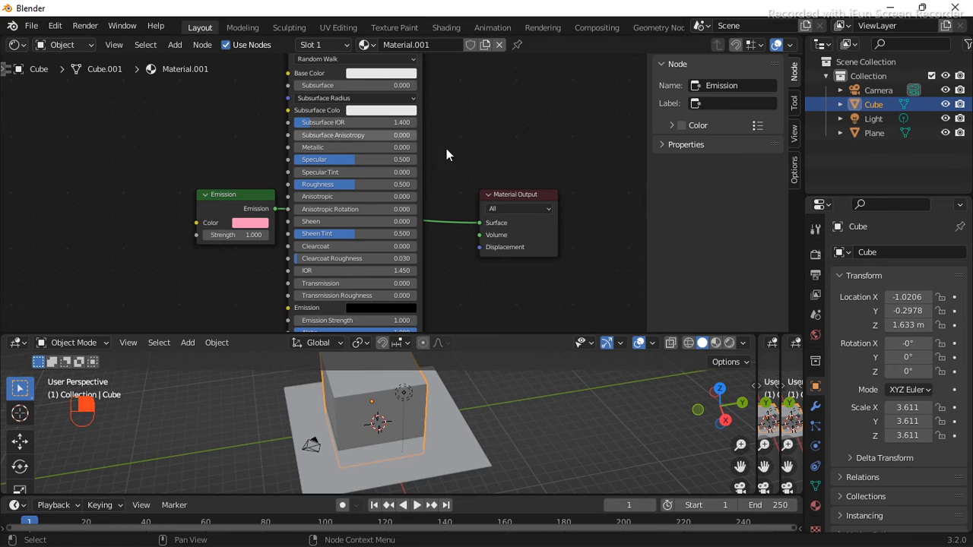
{"action": "scroll", "coordinate": [391, 200], "scroll_direction": "up", "scroll_amount": 1}
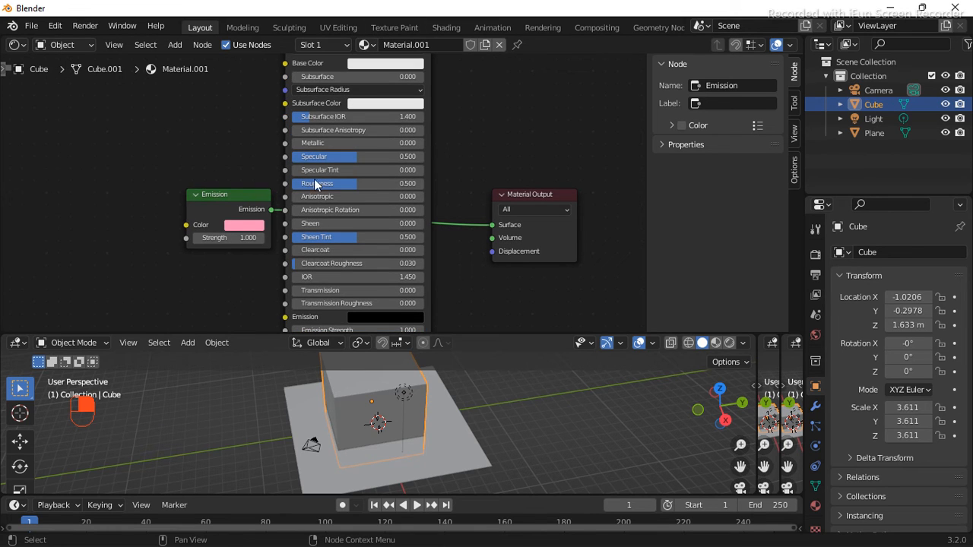
{"action": "key", "text": "g"}
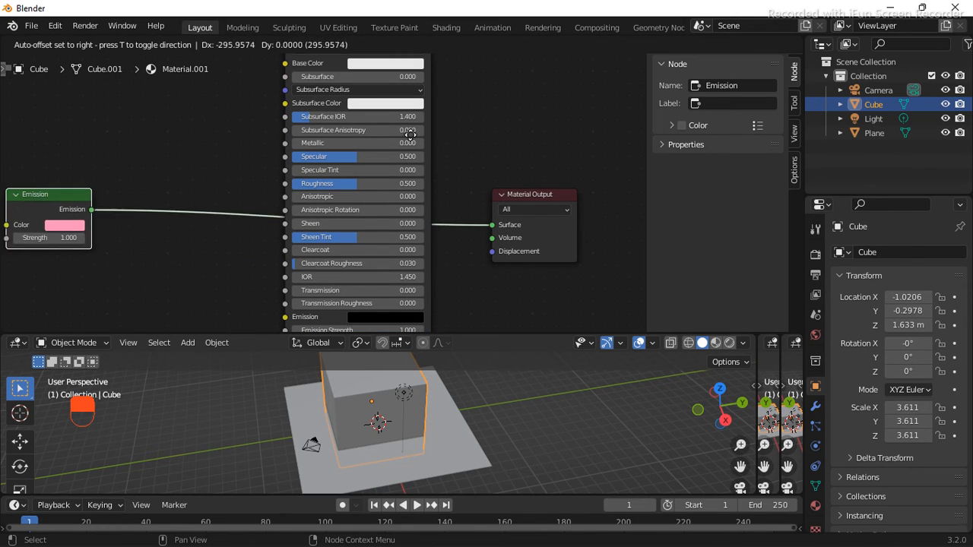
{"action": "left_click", "coordinate": [483, 130]}
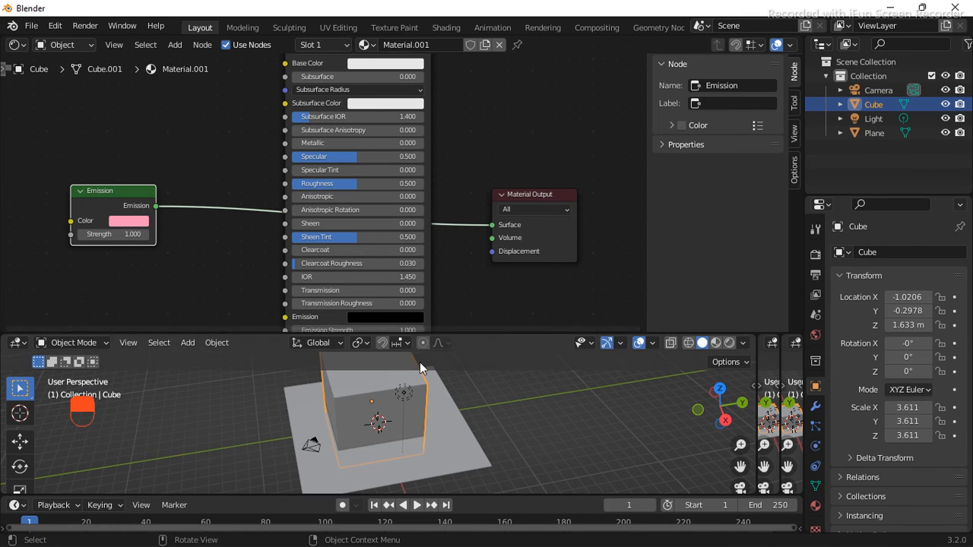
Step: Display the 3D viewport in Rendered shading and enlarge it by shrinking the Shader Editor's height
{"action": "left_click", "coordinate": [483, 309]}
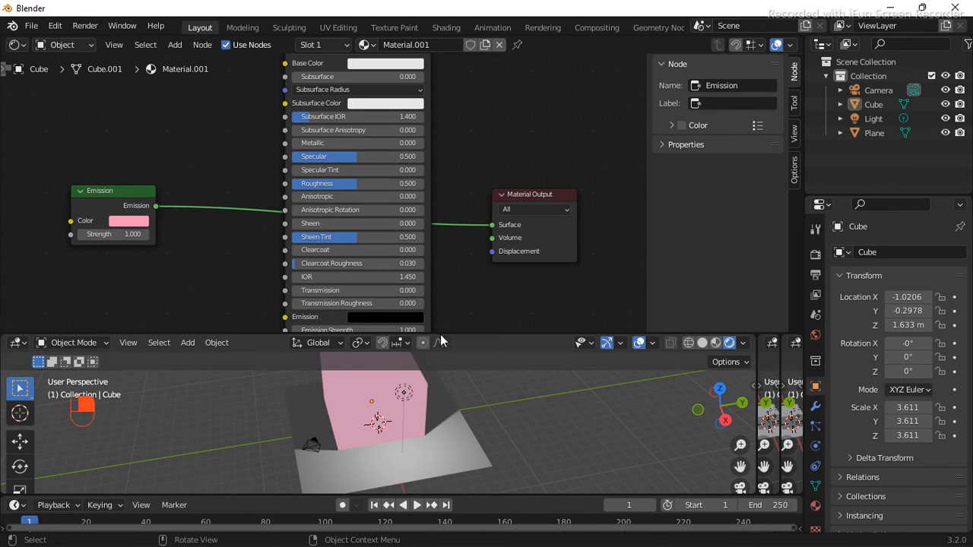
{"action": "left_click_drag", "start_coordinate": [463, 333], "coordinate": [458, 244]}
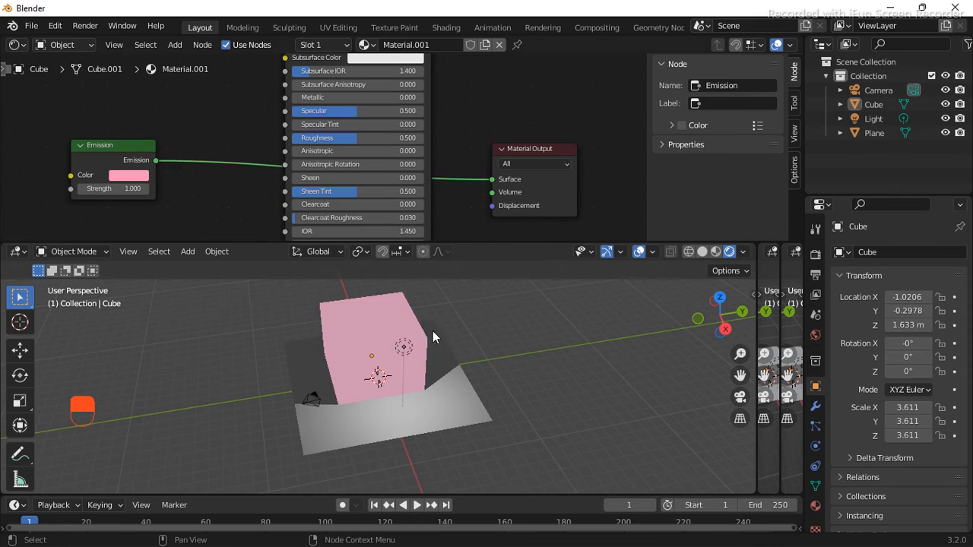
Step: Change the Emission node's color to green (H 0.344, S 0.983), and from there to blue
{"action": "left_click", "coordinate": [114, 178]}
{"action": "mouse_move", "coordinate": [172, 246]}
{"action": "left_mouse_down"}
{"action": "mouse_move", "coordinate": [156, 200]}
{"action": "mouse_move", "coordinate": [131, 206]}
{"action": "left_mouse_up"}
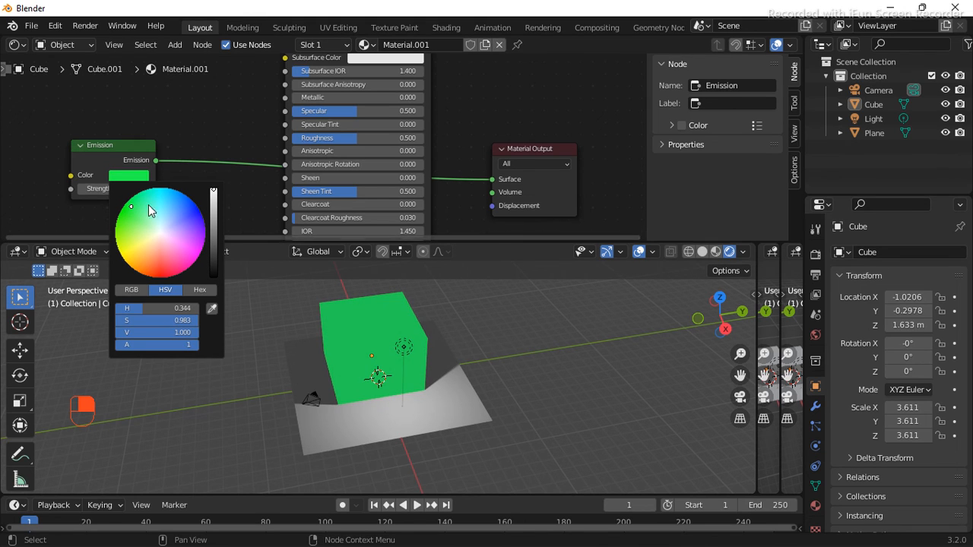
{"action": "mouse_move", "coordinate": [131, 206]}
{"action": "left_mouse_down"}
{"action": "mouse_move", "coordinate": [157, 221]}
{"action": "mouse_move", "coordinate": [176, 196]}
{"action": "left_mouse_up"}
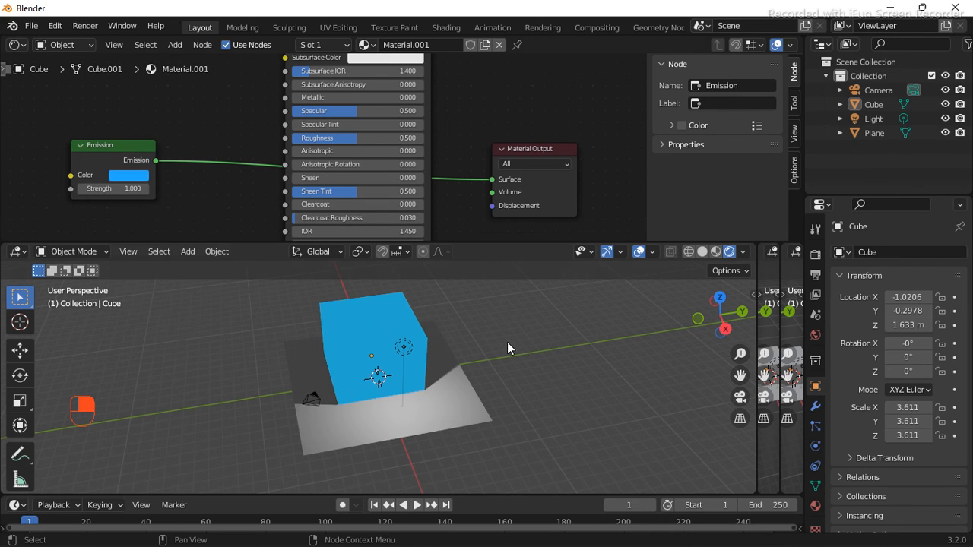
Step: Try Solid and Material Preview shading in the 3D viewport, and set the Emission color to deep pink (H 0.964, S 0.985, V 1.000)
{"action": "left_click", "coordinate": [701, 253]}
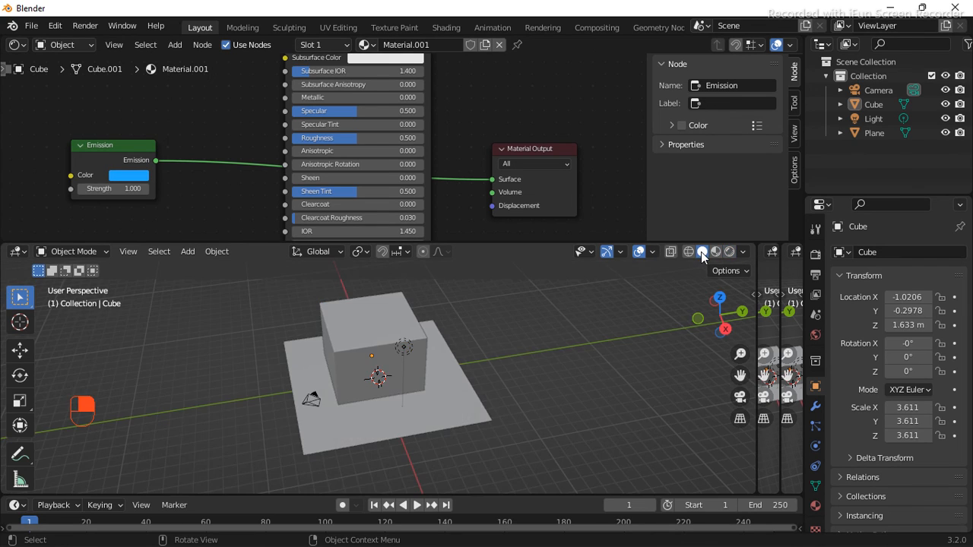
{"action": "left_click", "coordinate": [716, 253]}
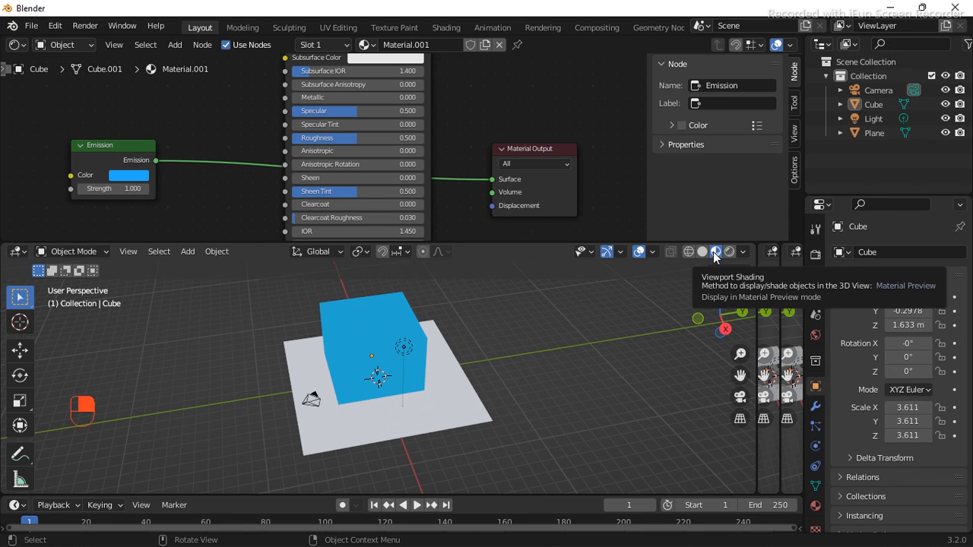
{"action": "left_click", "coordinate": [127, 175]}
{"action": "left_click", "coordinate": [159, 248]}
{"action": "left_click_drag", "start_coordinate": [160, 248], "coordinate": [173, 265]}
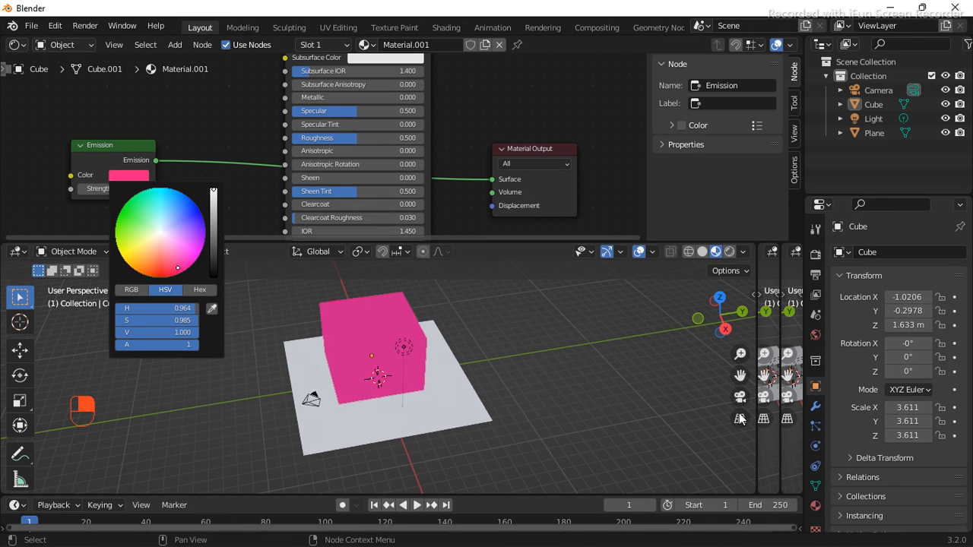
Step: Switch the 3D viewport to Wireframe shading and view the cube and plane from another angle
{"action": "left_click", "coordinate": [688, 251]}
{"action": "mouse_move", "coordinate": [403, 366]}
{"action": "middle_mouse_down"}
{"action": "mouse_move", "coordinate": [275, 322]}
{"action": "mouse_move", "coordinate": [267, 332]}
{"action": "mouse_move", "coordinate": [311, 363]}
{"action": "middle_mouse_up"}
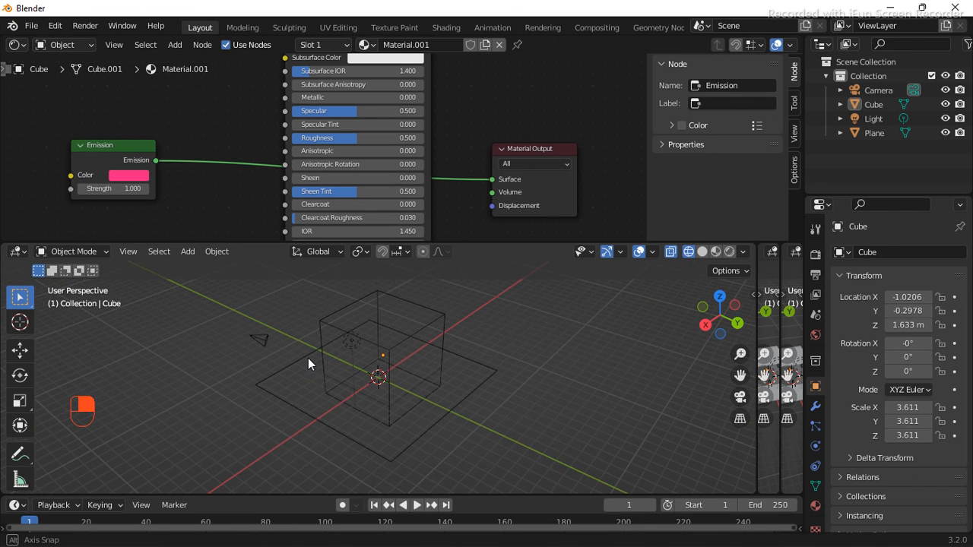